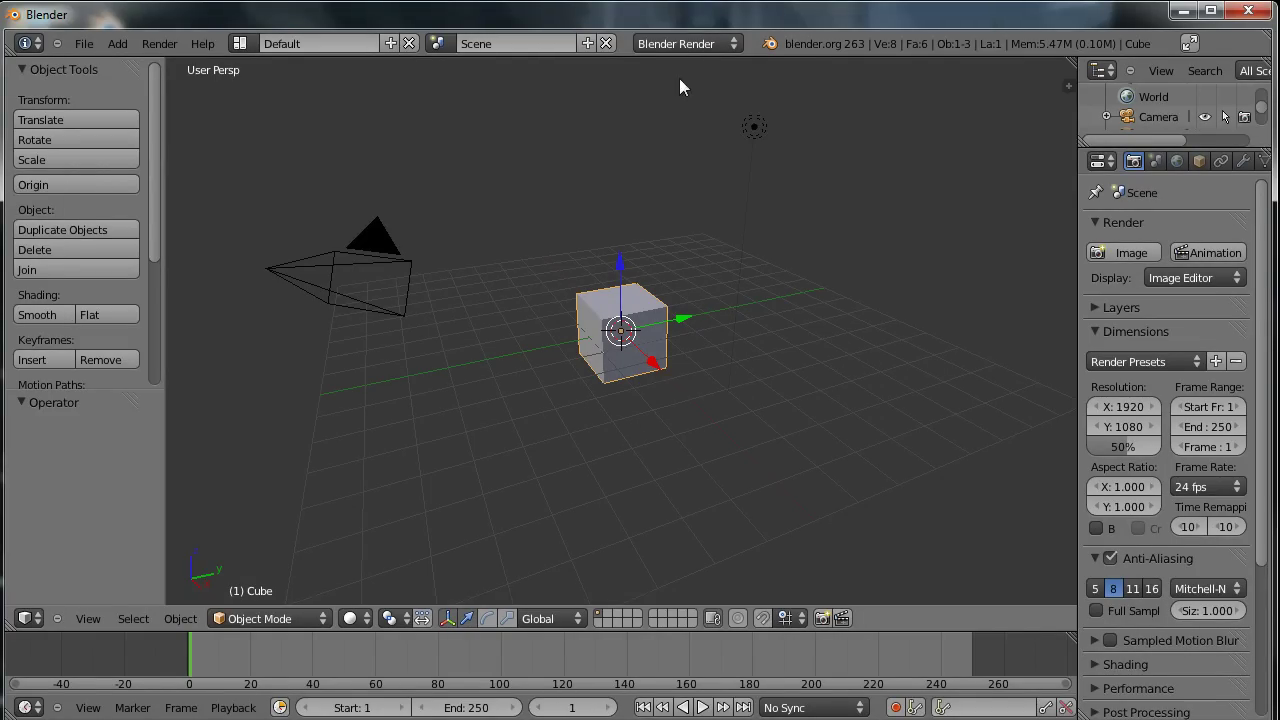
Set the render engine to Blender Game and change the screen layout to Game Logic.
click(679, 44)
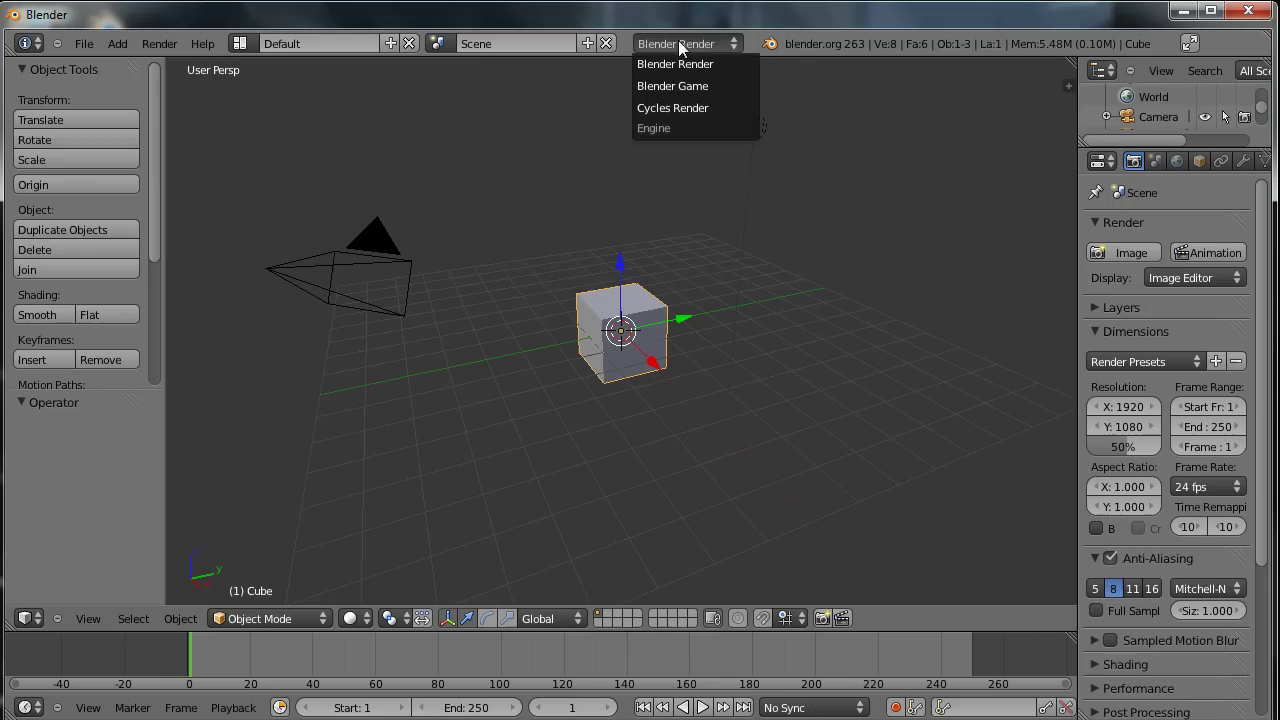
click(726, 97)
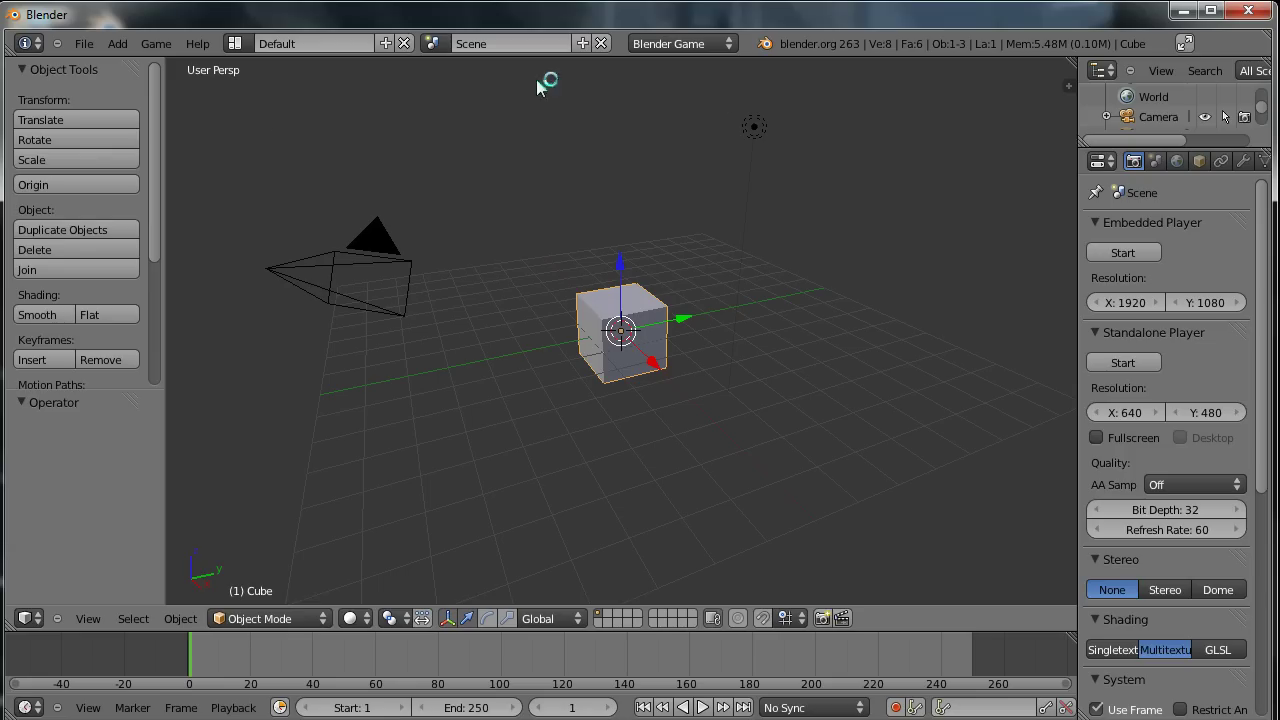
click(238, 44)
click(288, 138)
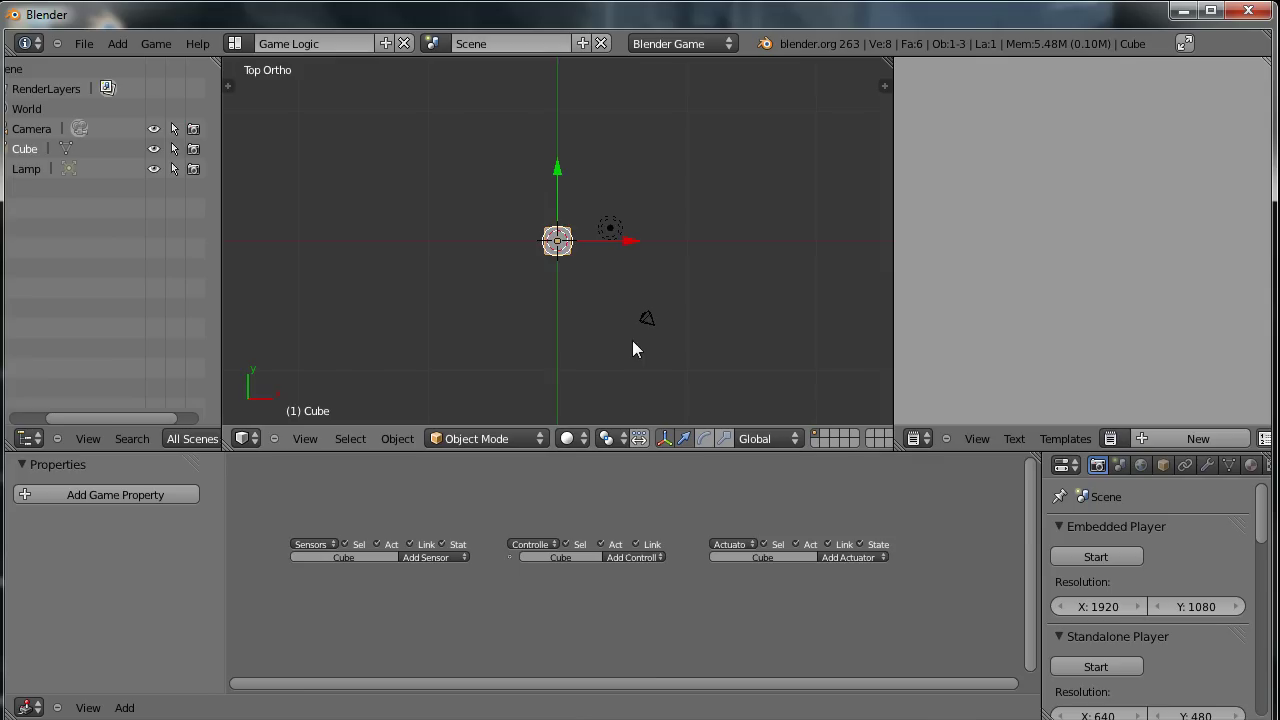
Scale the default cube along the global Z axis into an upright box about 3.95 units tall.
middle_drag(632, 340, 620, 283)
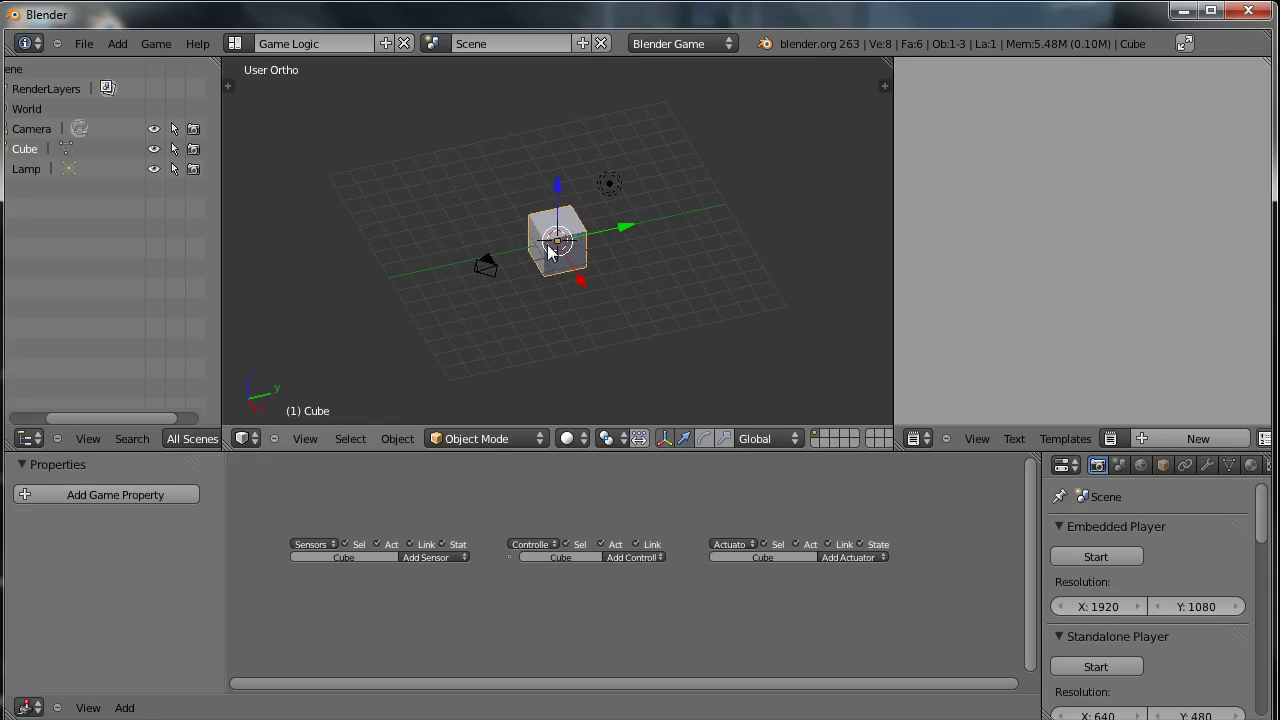
mouse_move(650, 280)
middle_down()
mouse_move(668, 276)
mouse_move(651, 303)
mouse_move(645, 272)
middle_up()
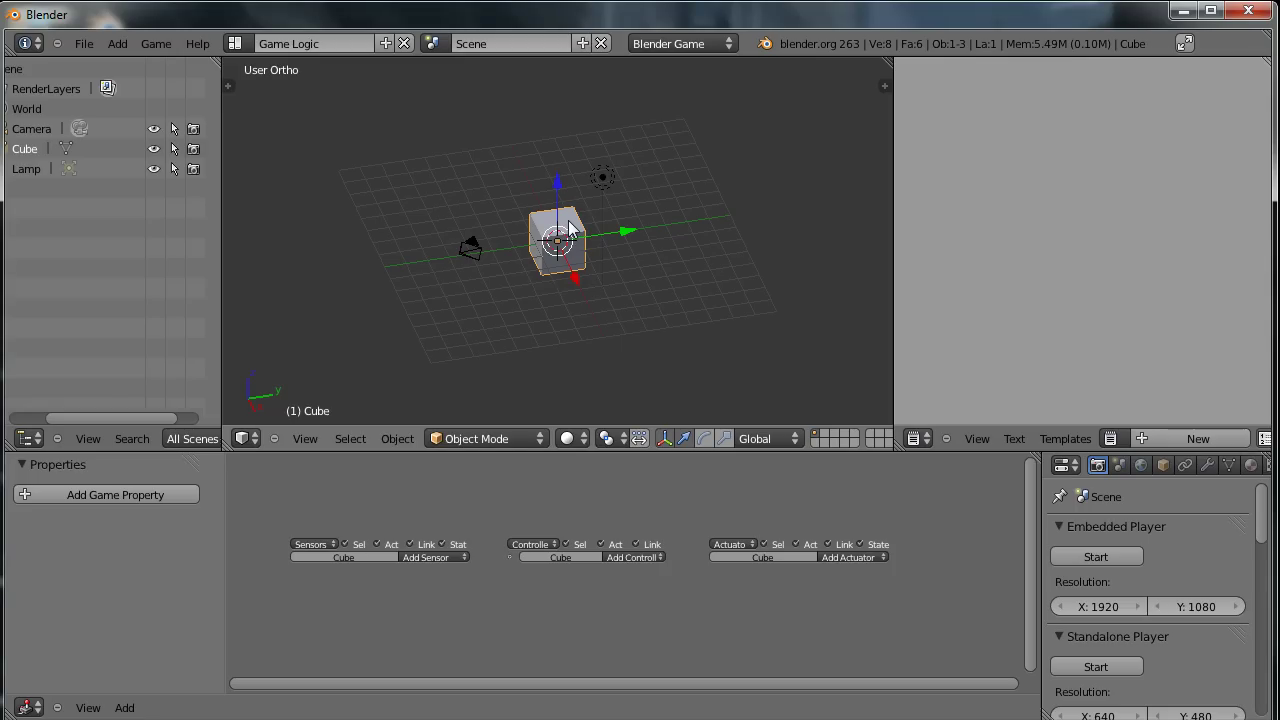
key(s)
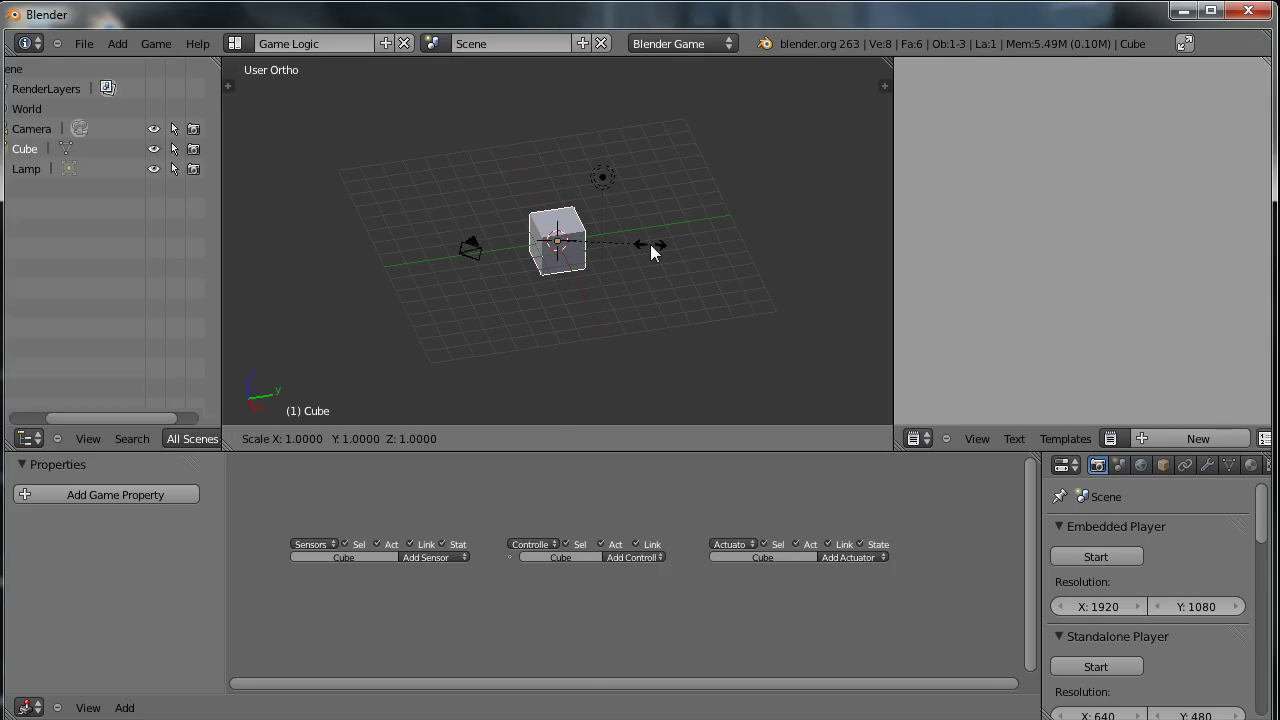
key(z)
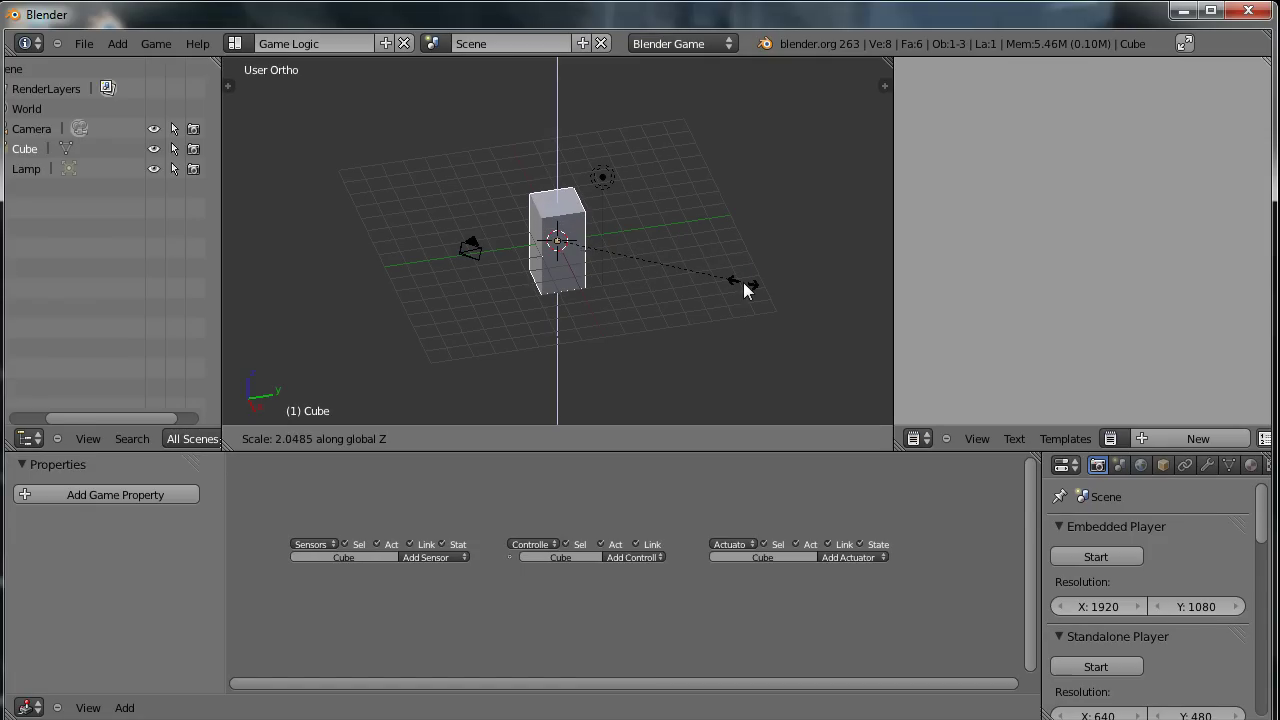
click(736, 282)
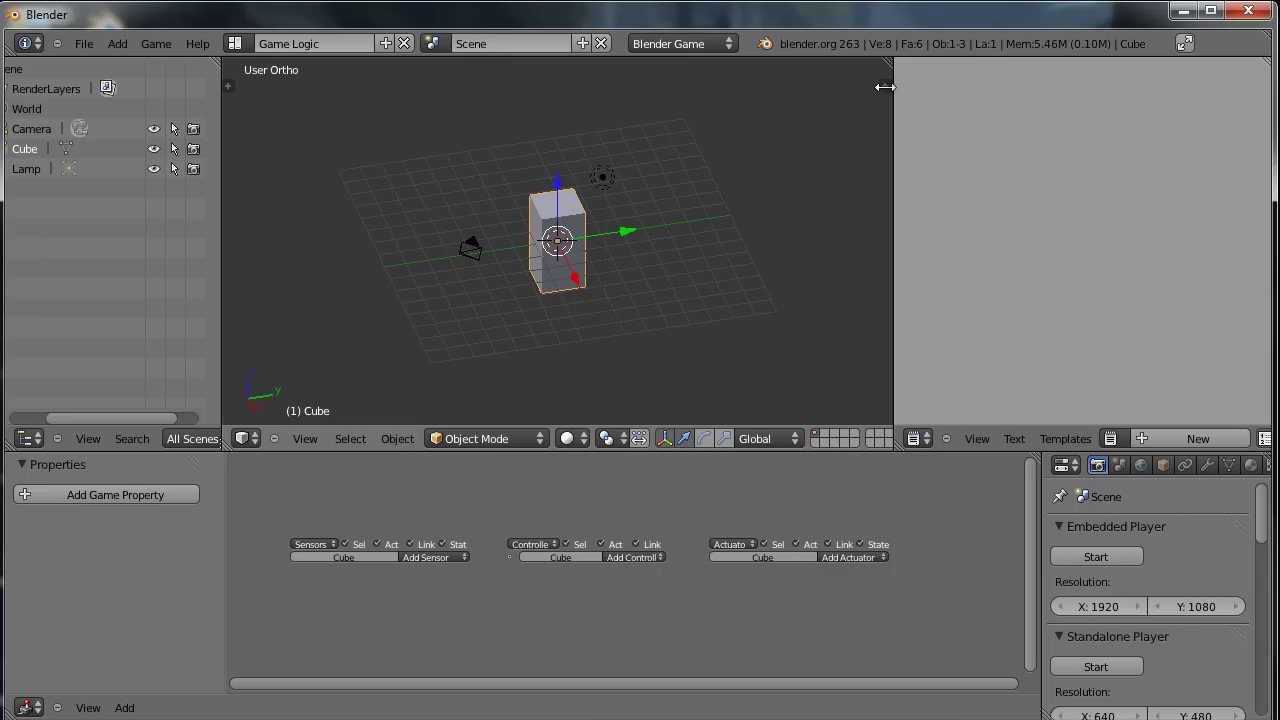
Rename the cube object as Player in its item properties.
click(885, 86)
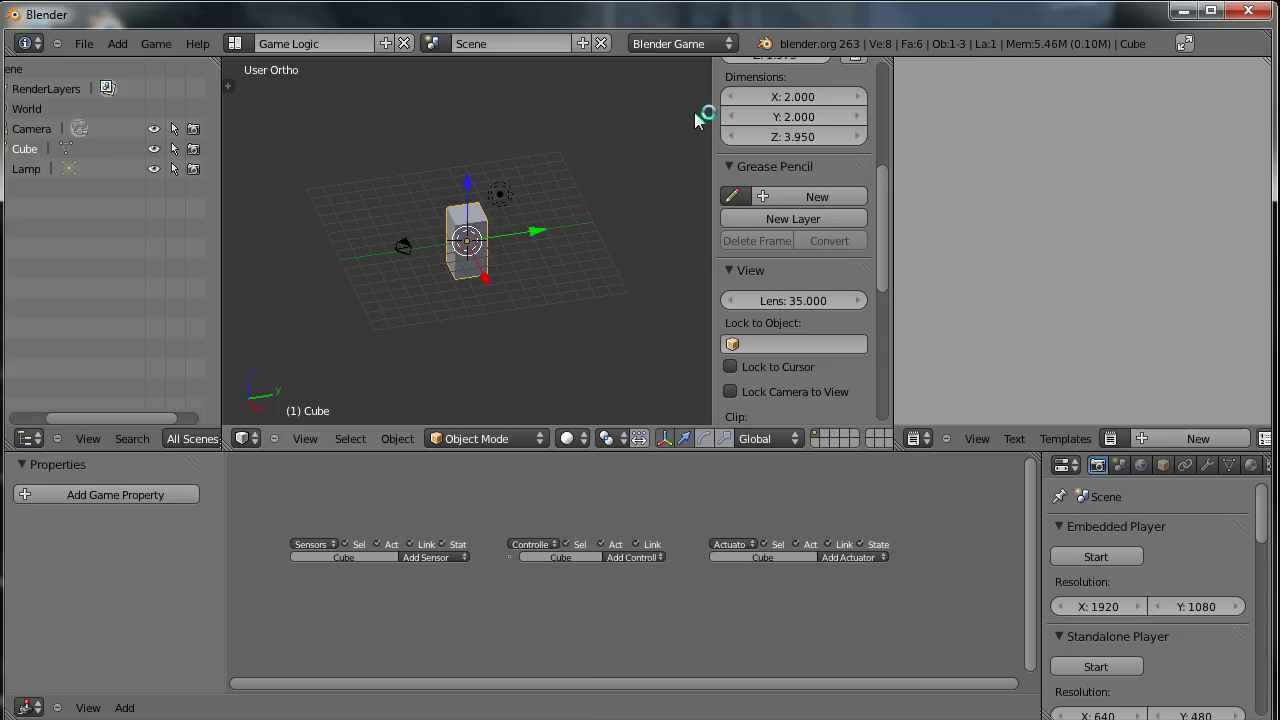
key(n)
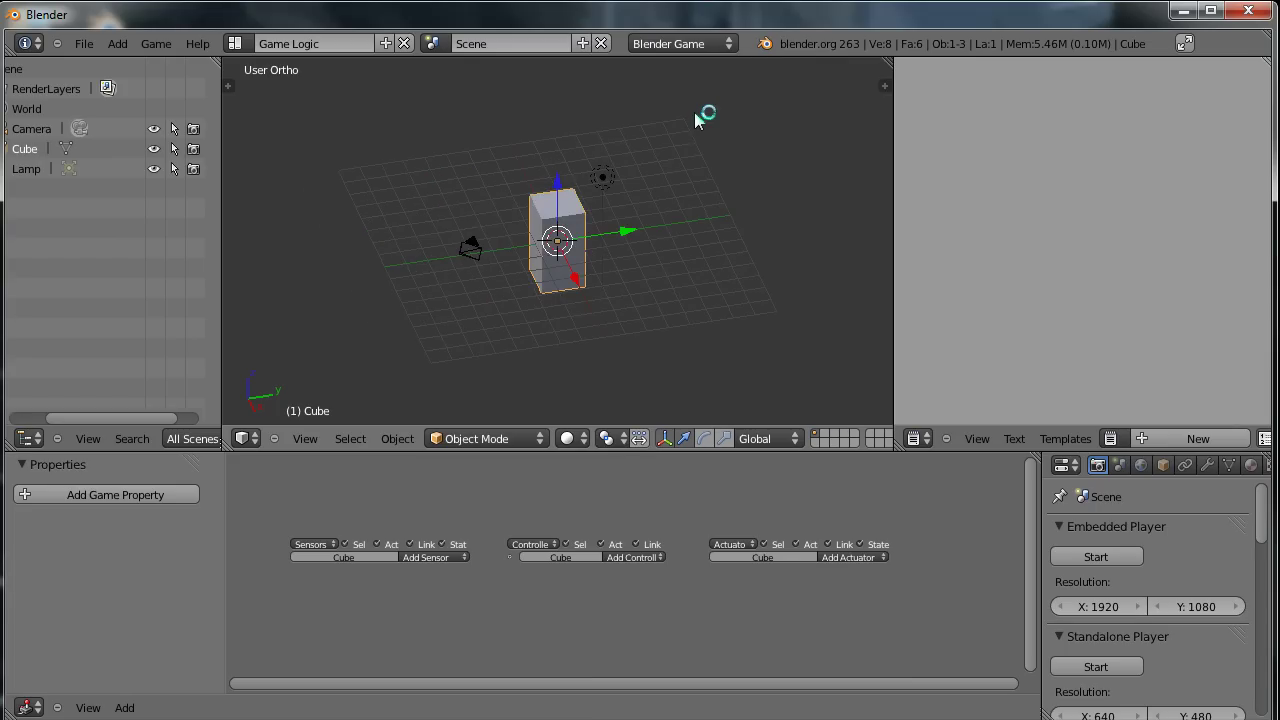
key(n)
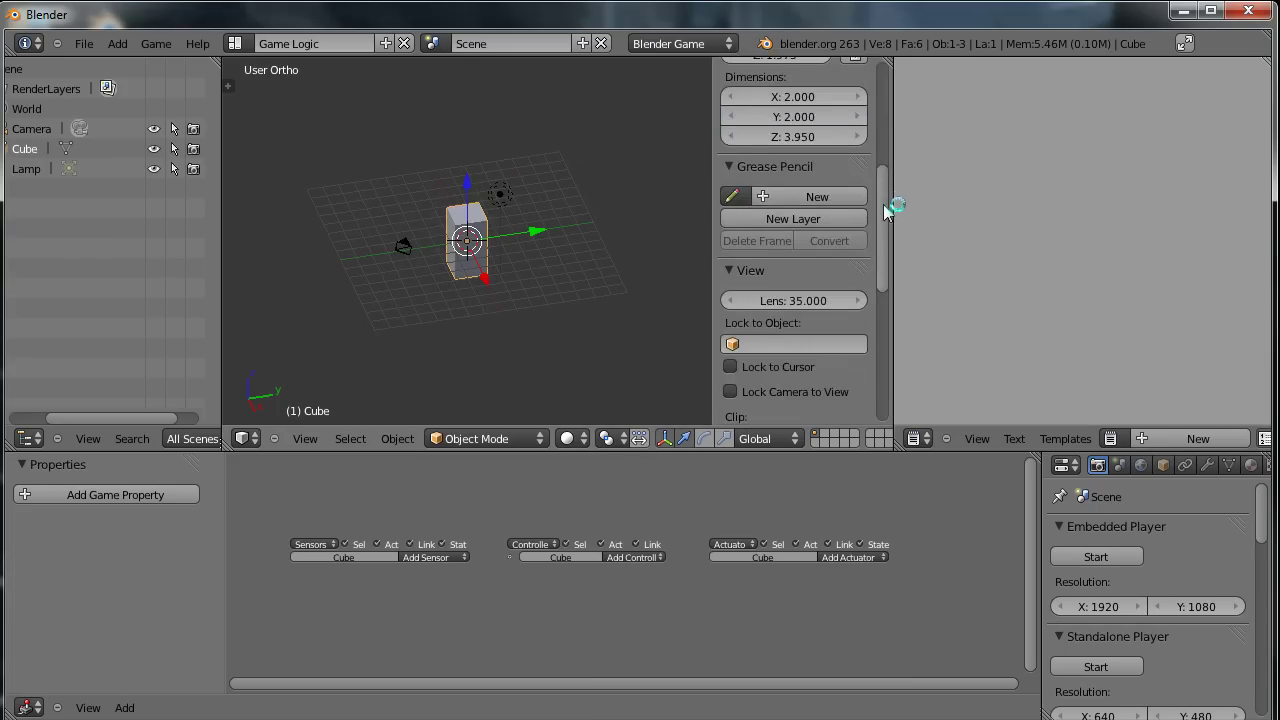
drag(891, 206, 880, 333)
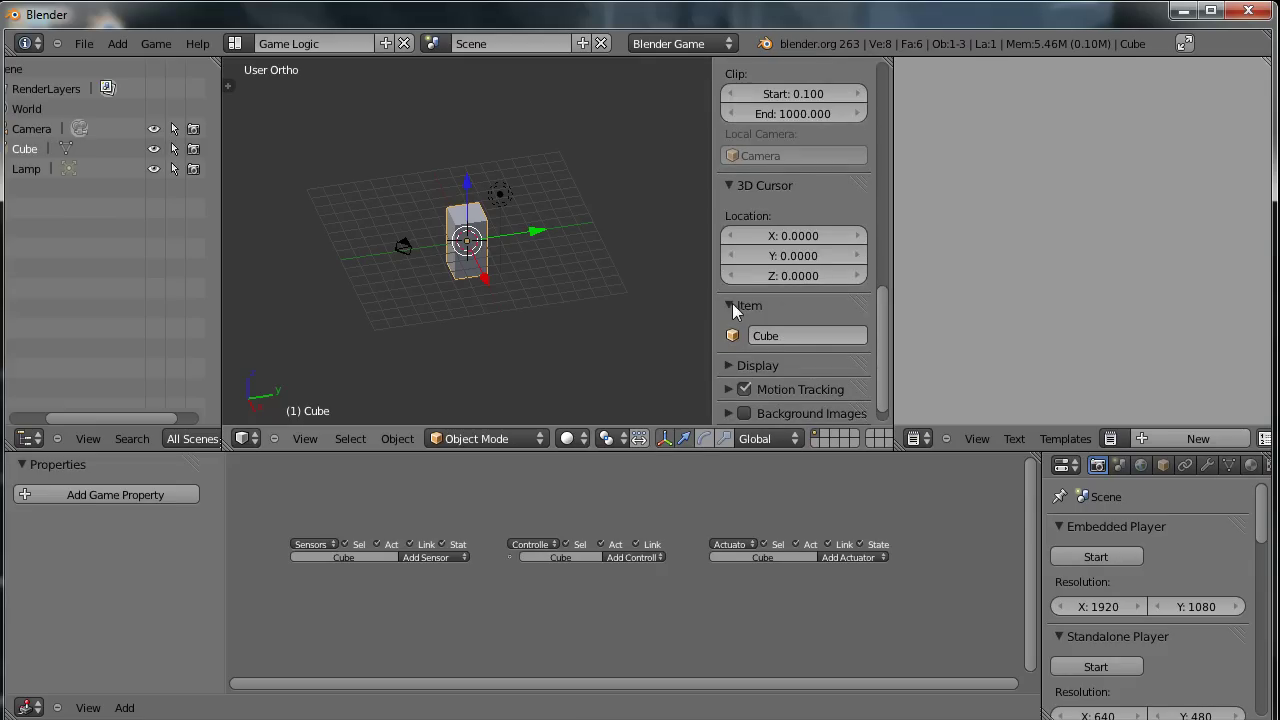
click(782, 335)
text(Player)
key(Return)
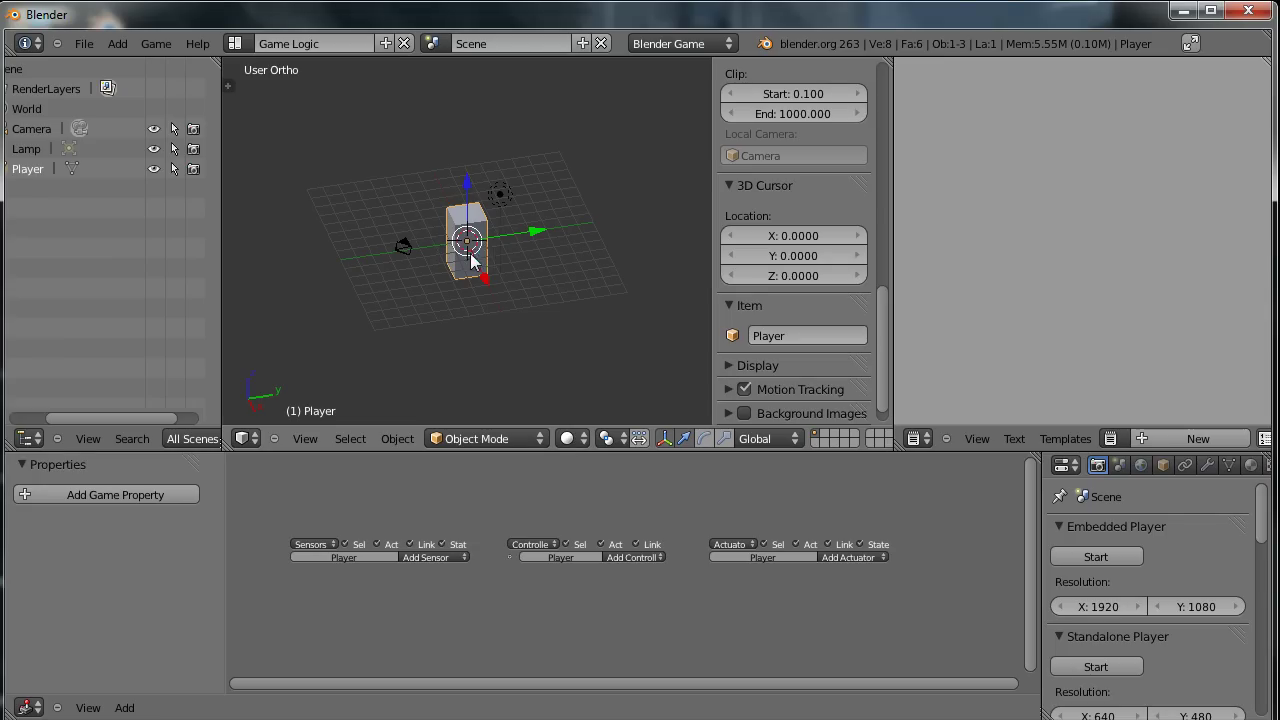
Widen the logic brick area and give the Player a Keyboard sensor, an And controller and a Motion actuator.
scroll(564, 610, up, 3)
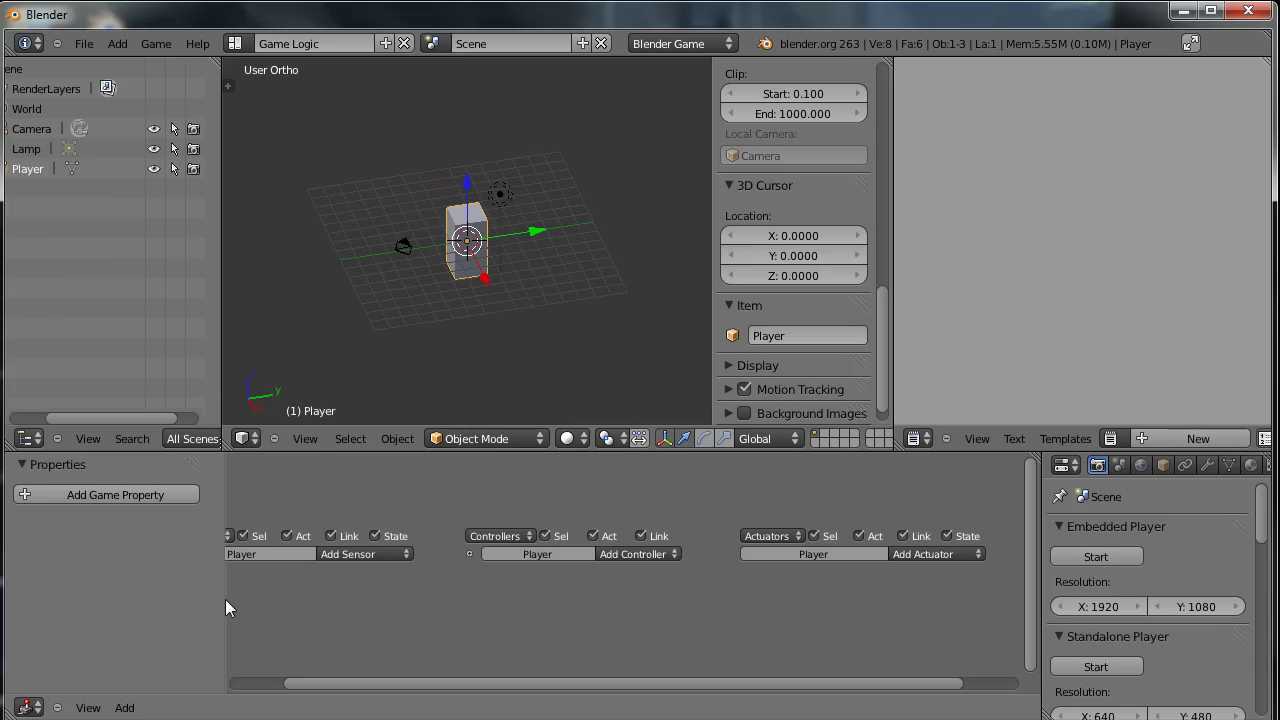
drag(223, 599, 88, 598)
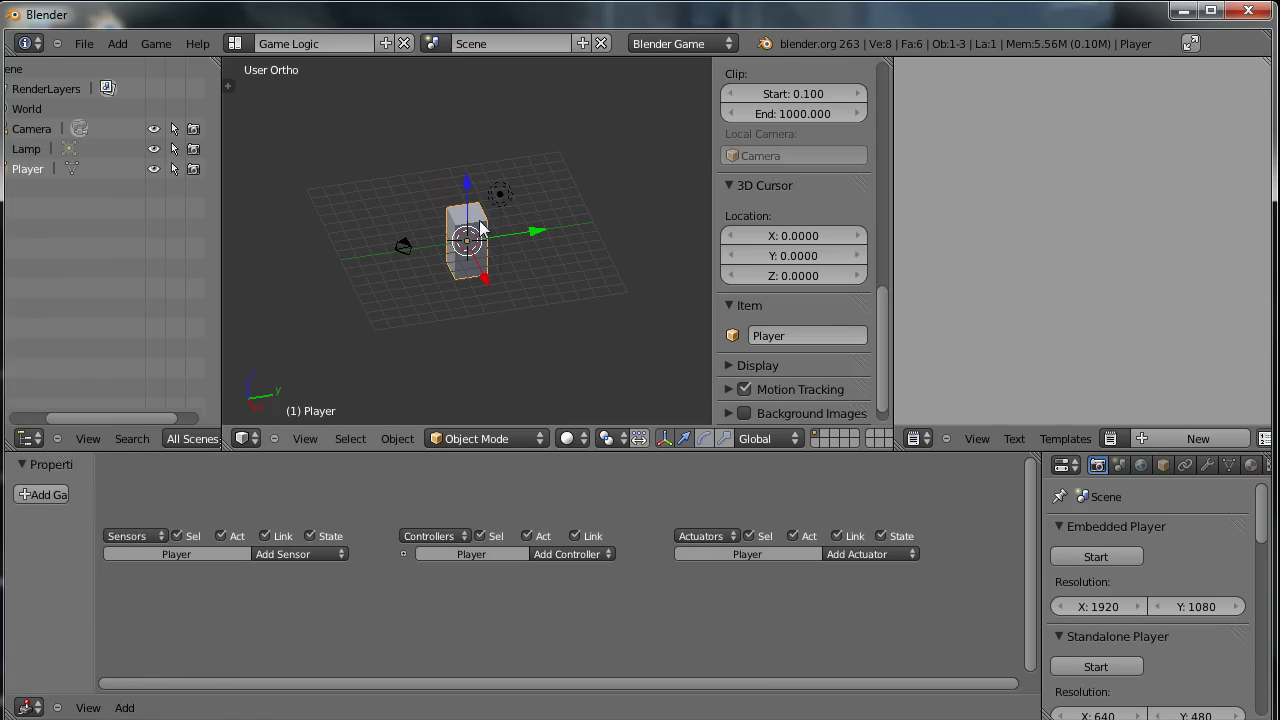
middle_drag(420, 609, 437, 554)
click(328, 506)
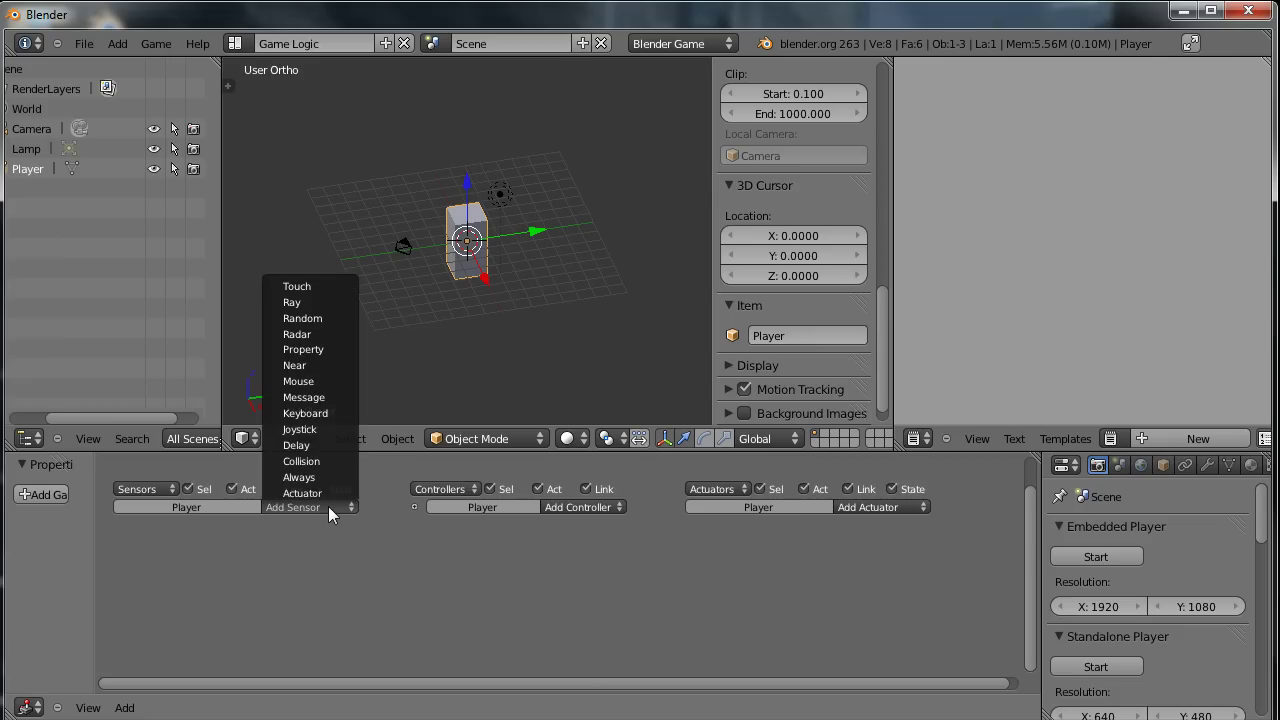
click(334, 420)
click(592, 507)
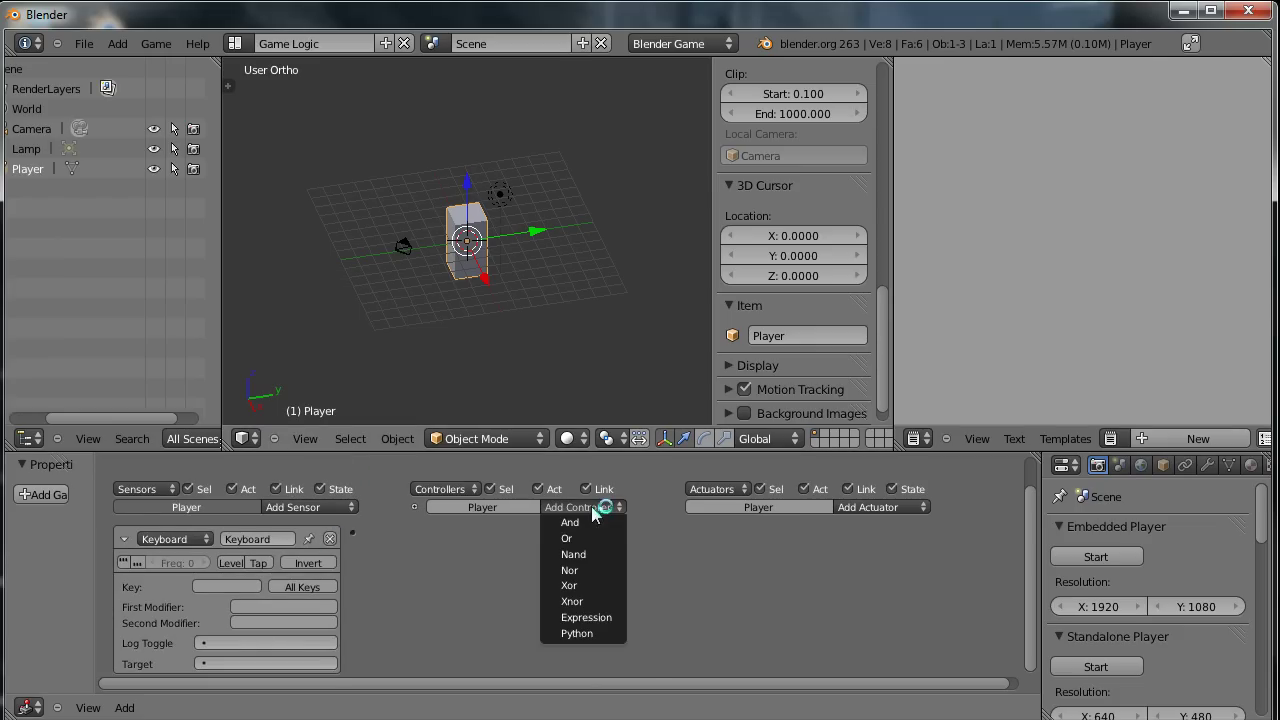
click(583, 523)
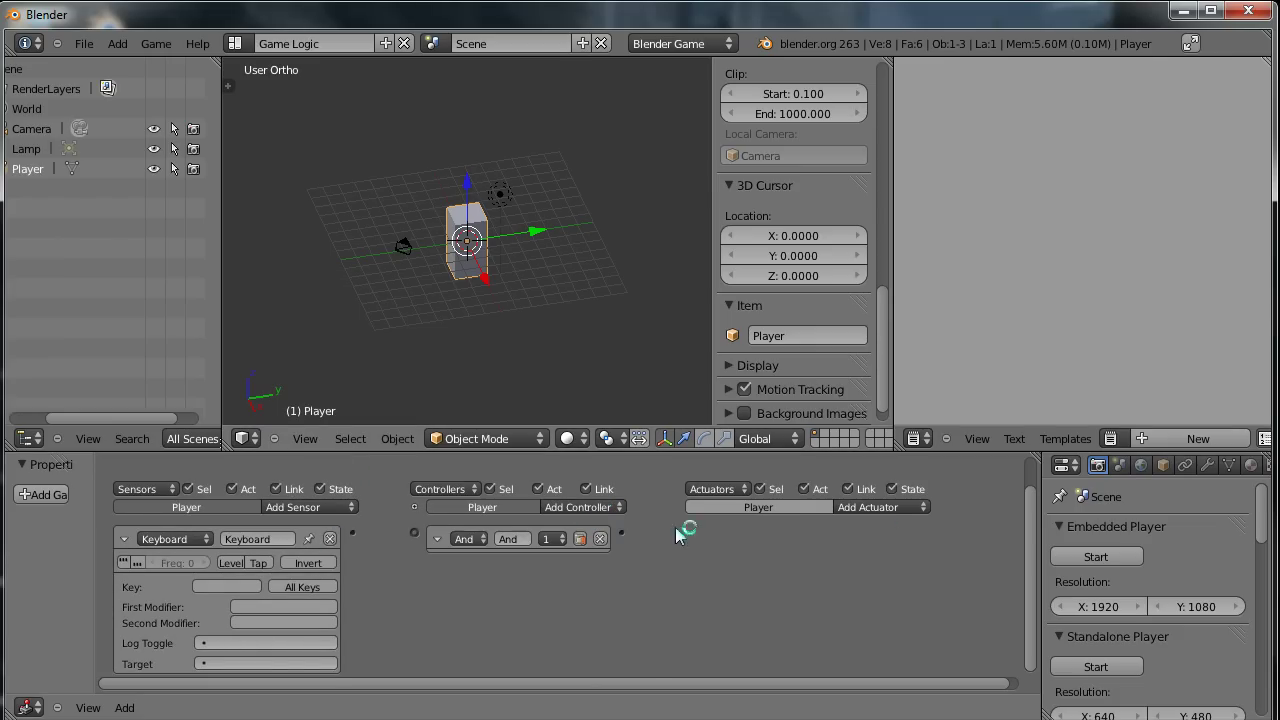
click(886, 508)
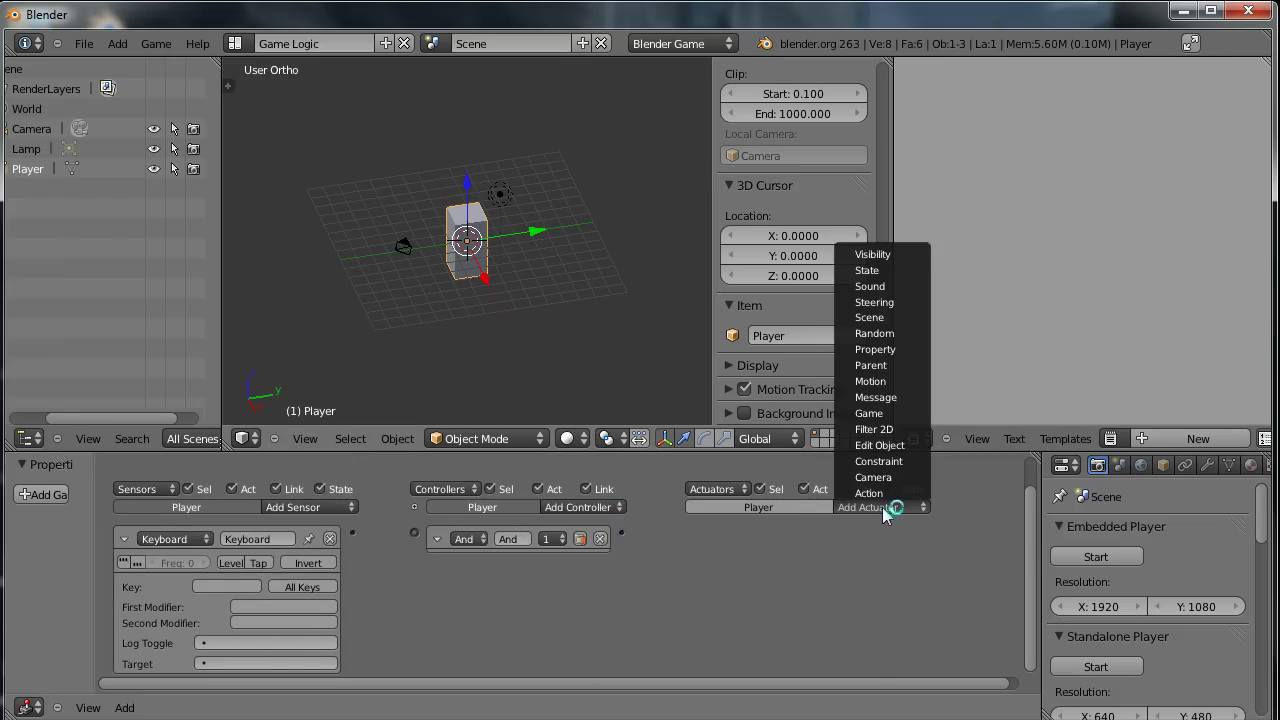
click(890, 381)
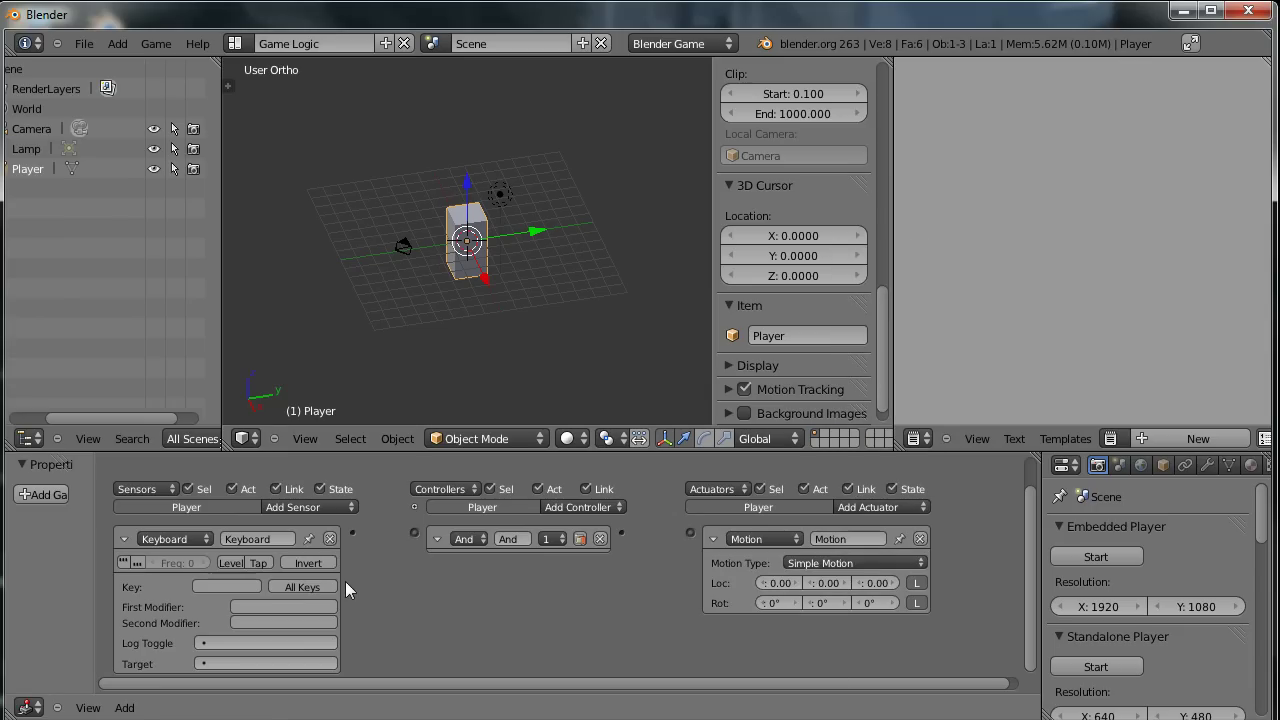
Connect the Keyboard sensor through the And controller to the Motion actuator, and assign Up Arrow as the sensor's key.
drag(354, 531, 414, 532)
drag(621, 533, 689, 535)
click(219, 586)
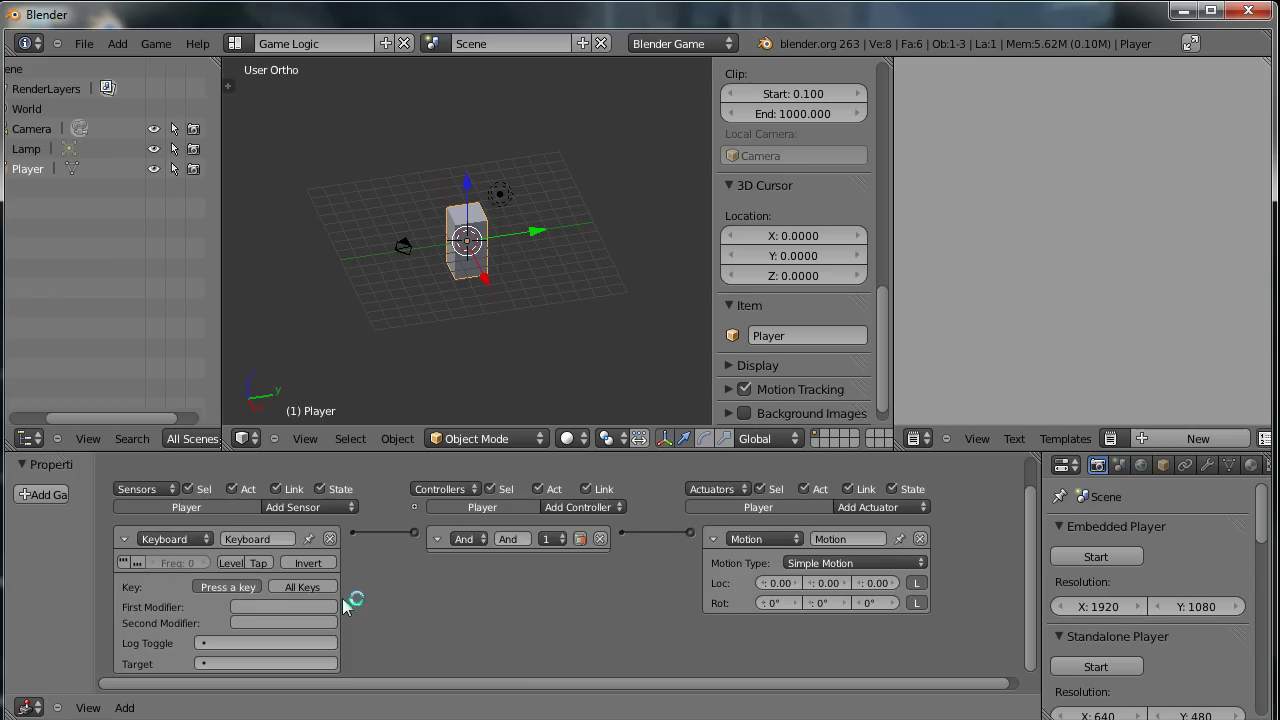
key(Up)
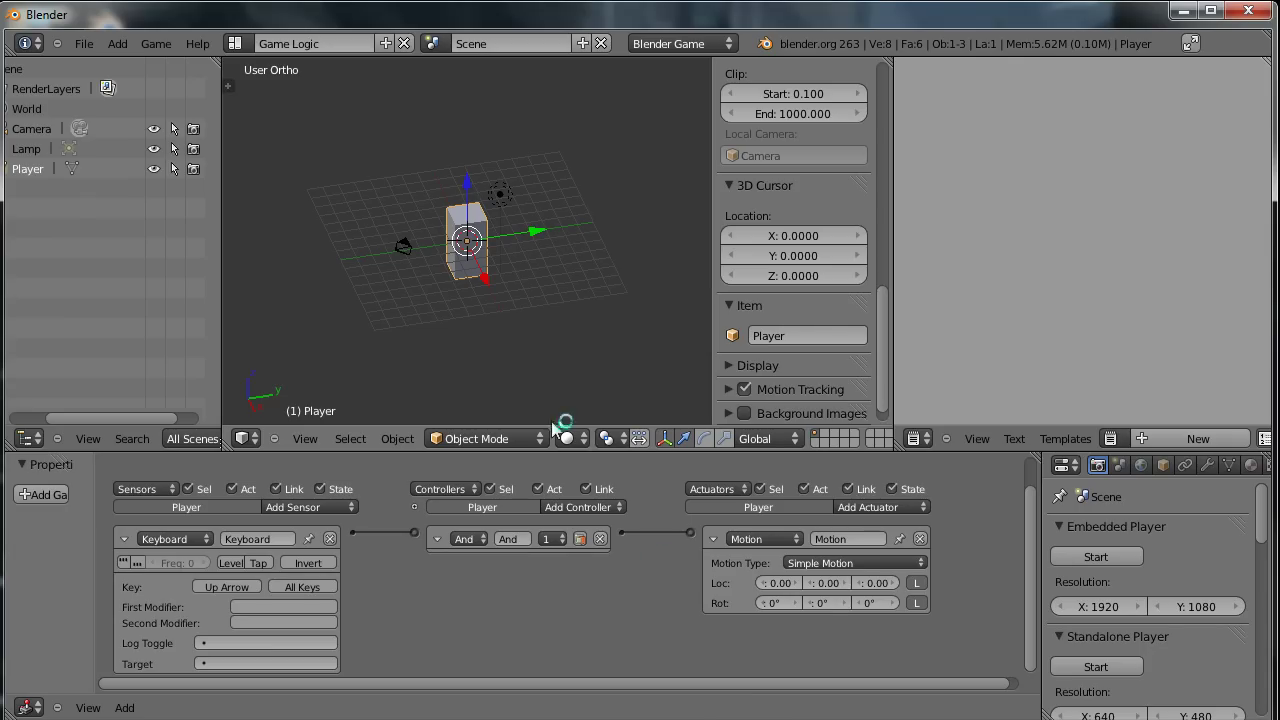
Set the Y location of the Motion actuator's simple motion to 0.1.
click(815, 603)
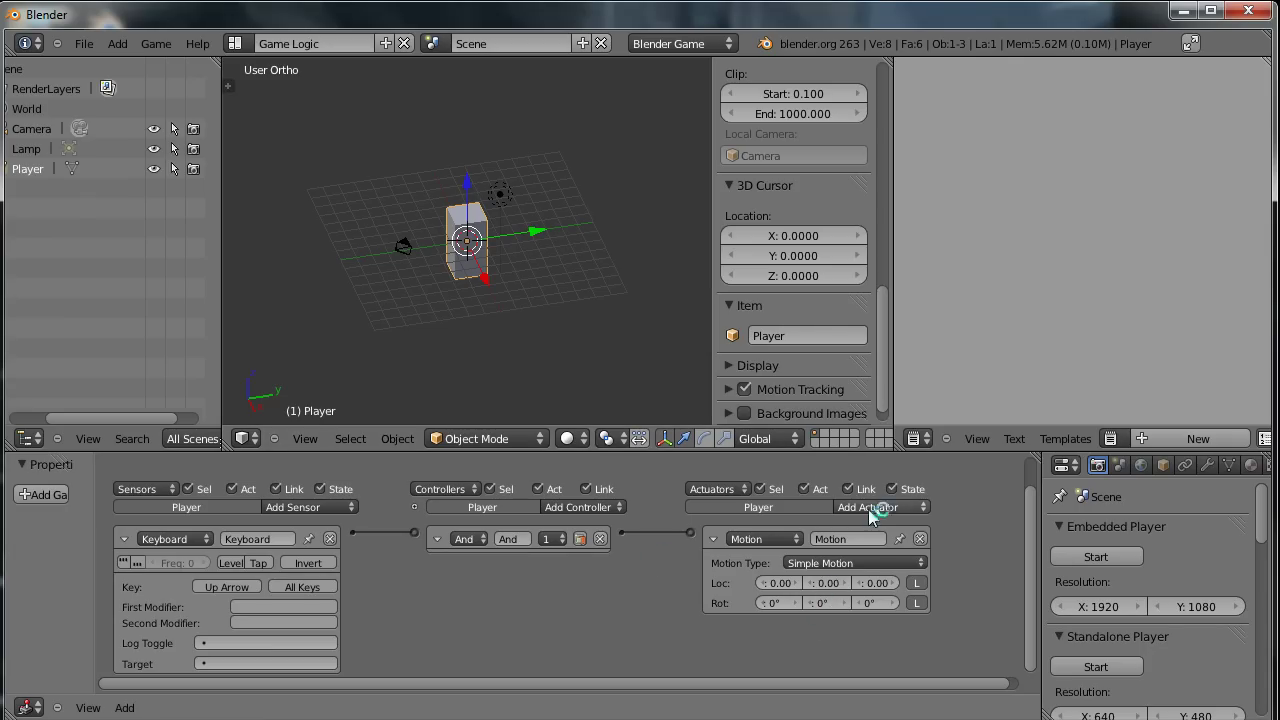
click(777, 590)
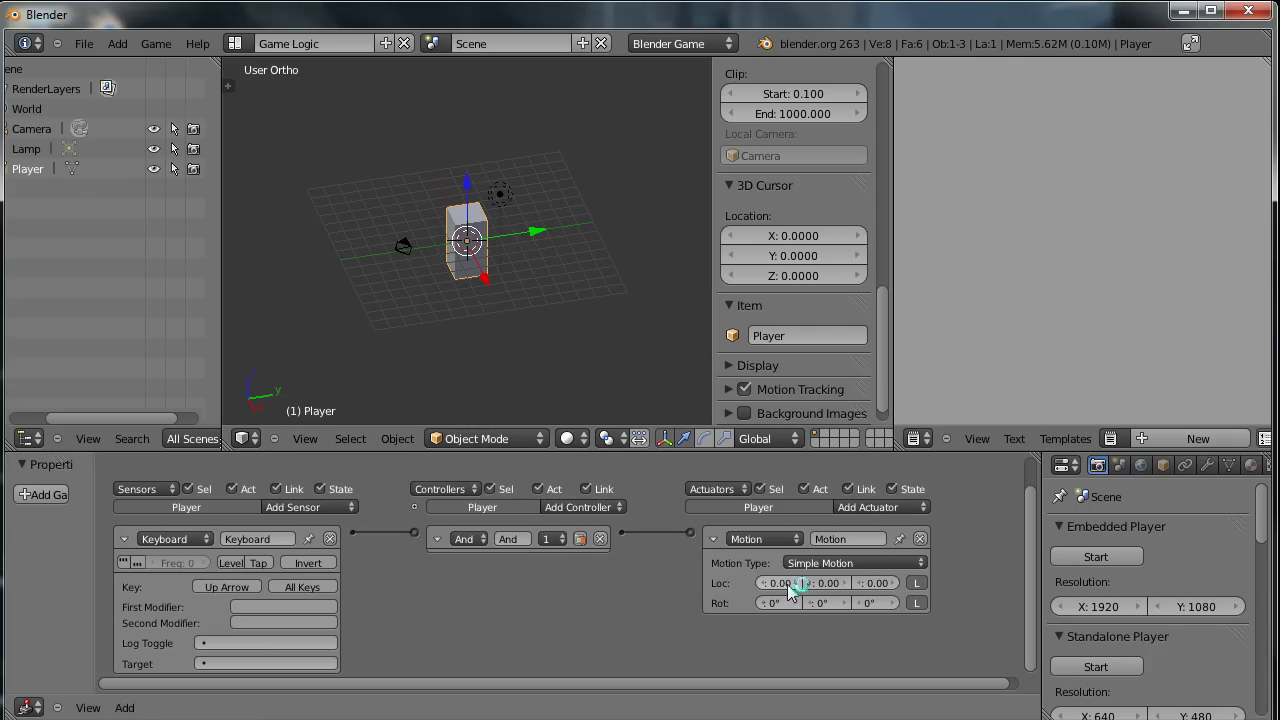
click(866, 585)
click(827, 585)
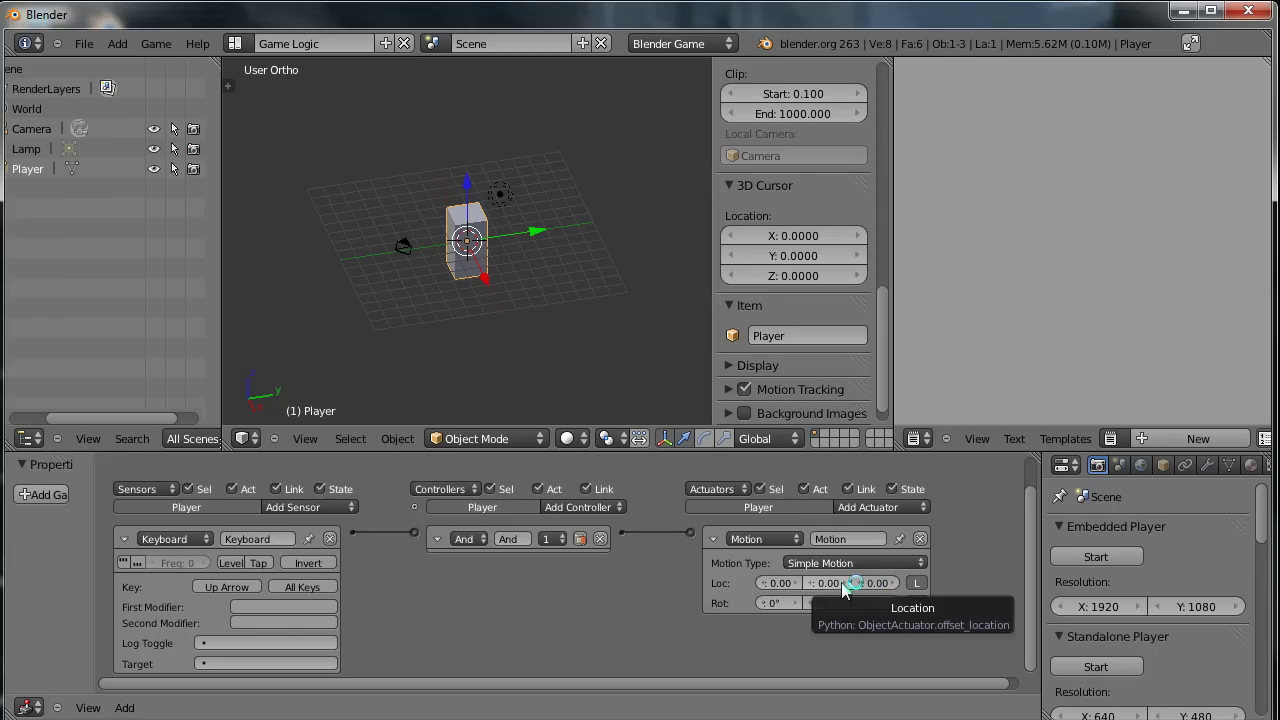
click(846, 583)
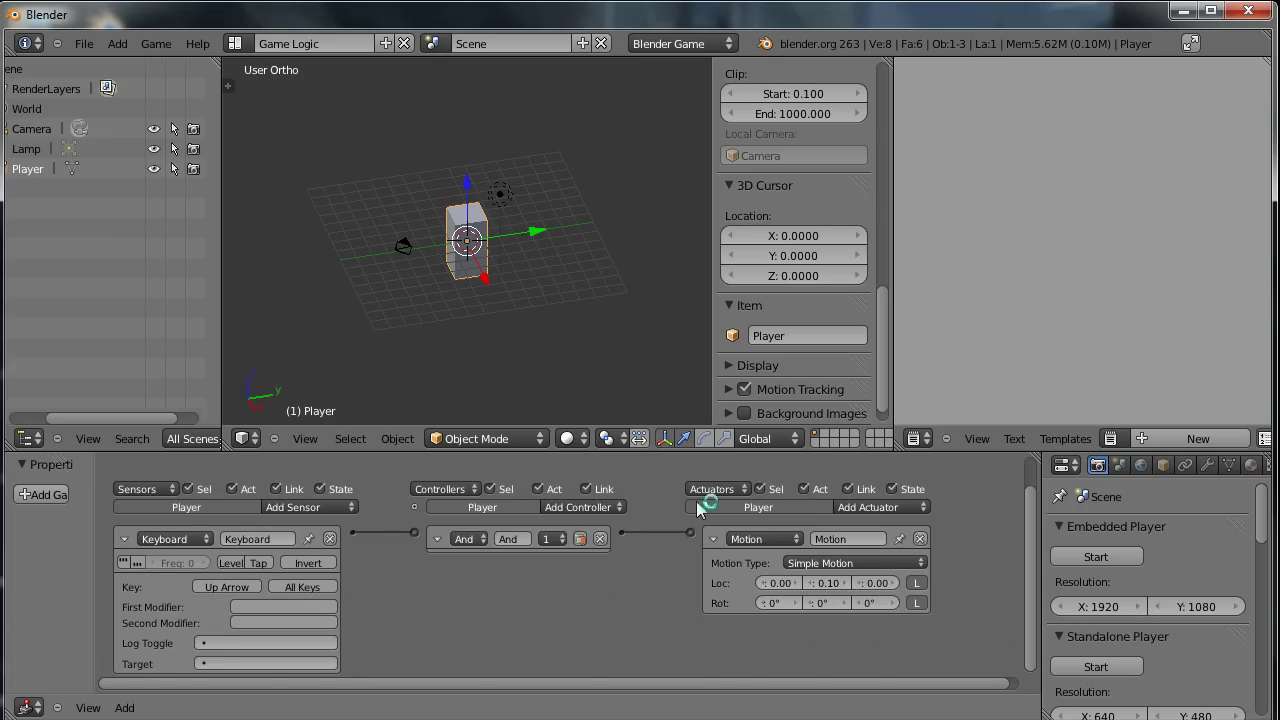
click(826, 583)
text(0.1)
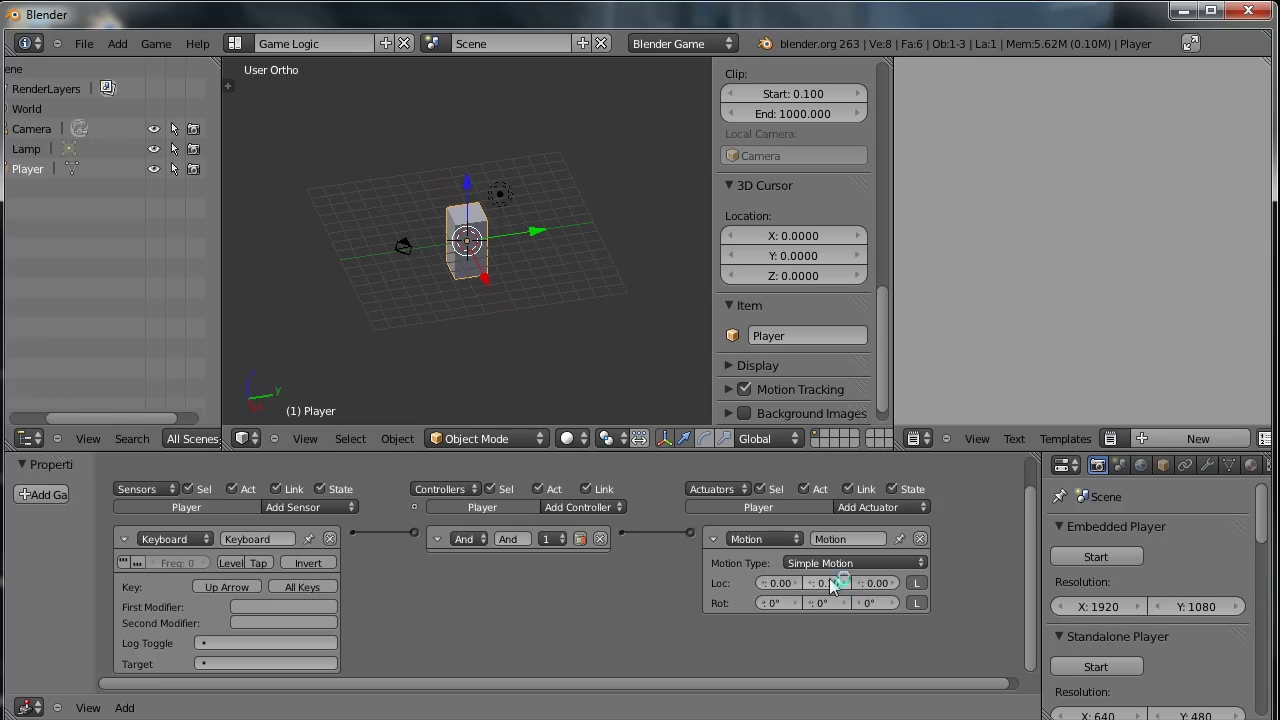
key(Return)
Run the game in the 3D view, test the Player's forward movement and stop the game.
click(526, 271)
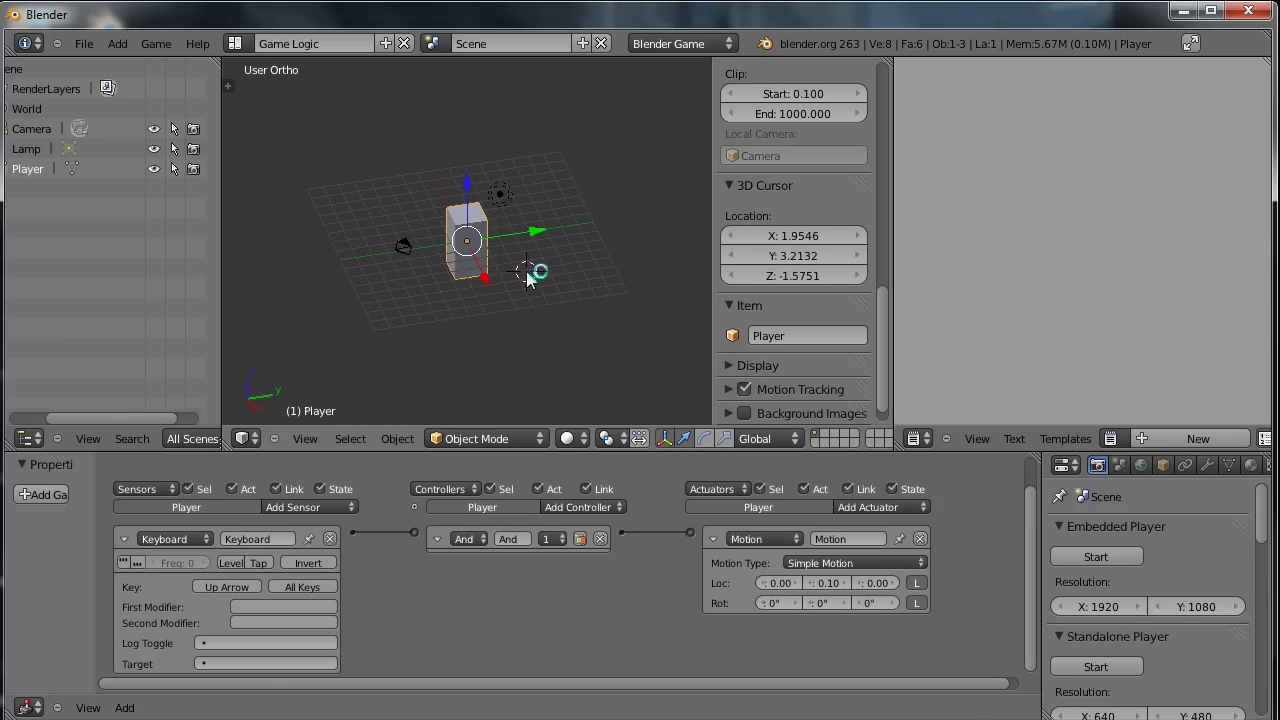
key(p)
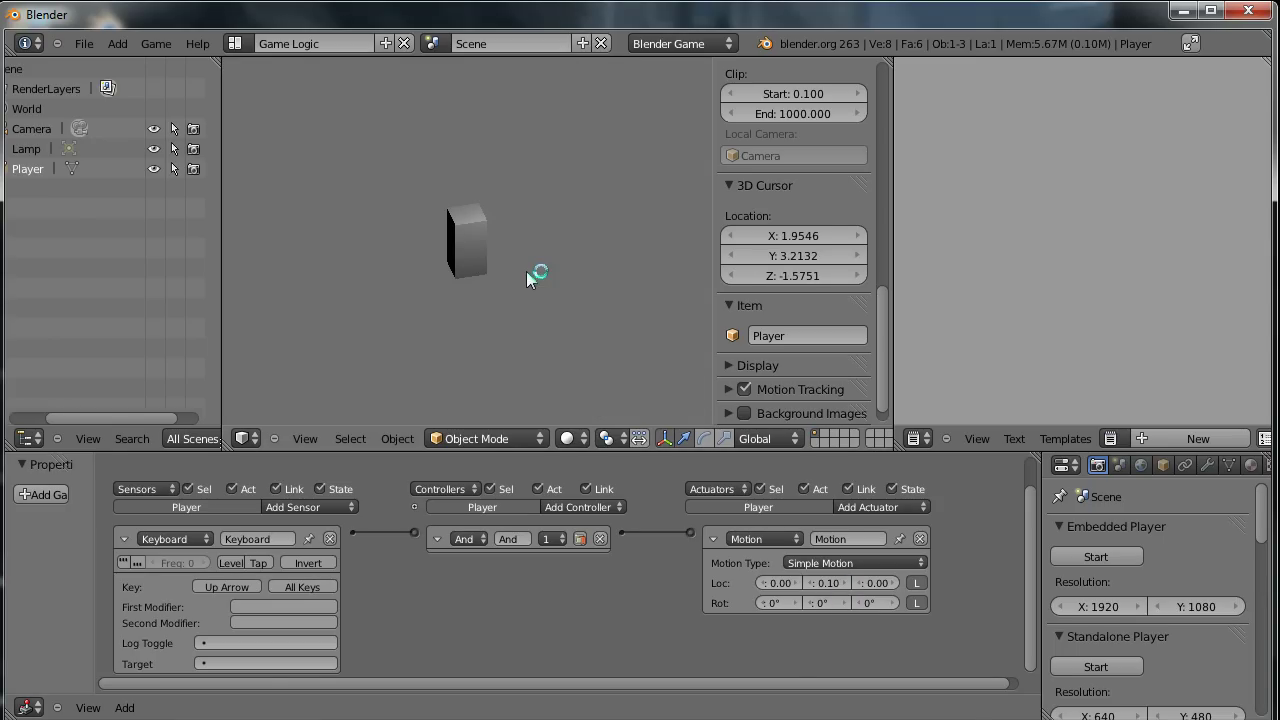
key(Up)
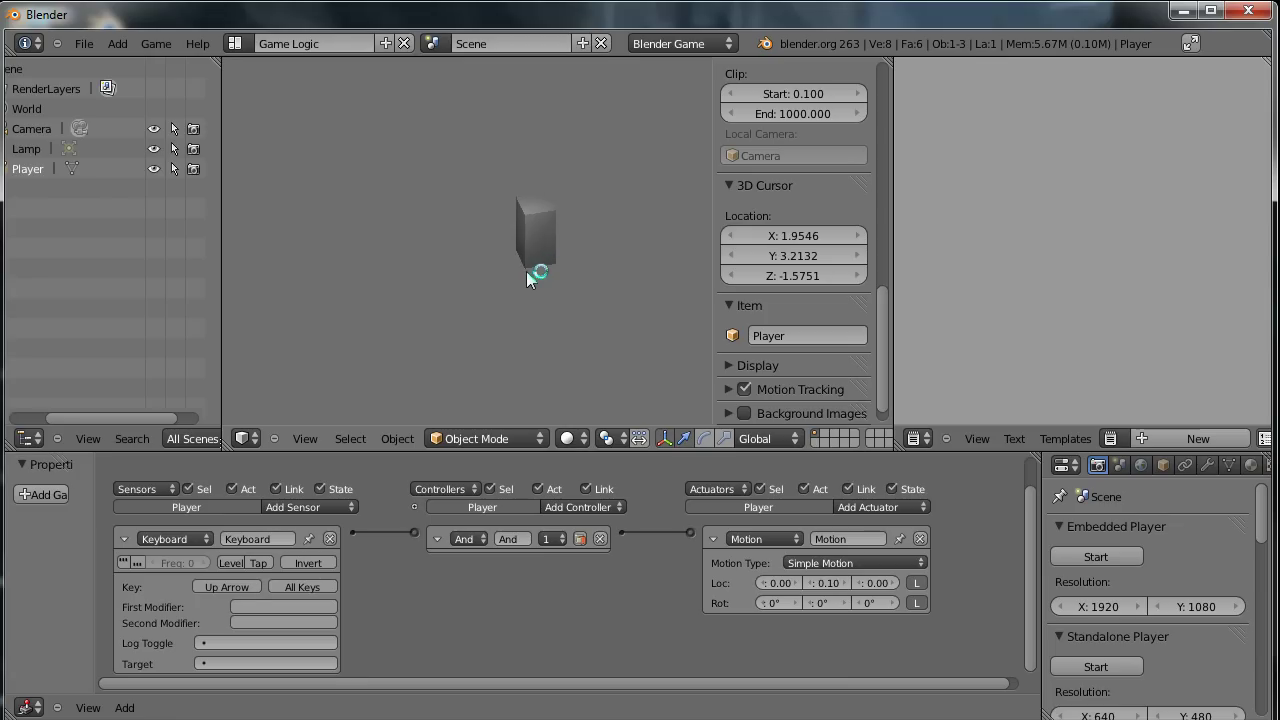
key(Up)
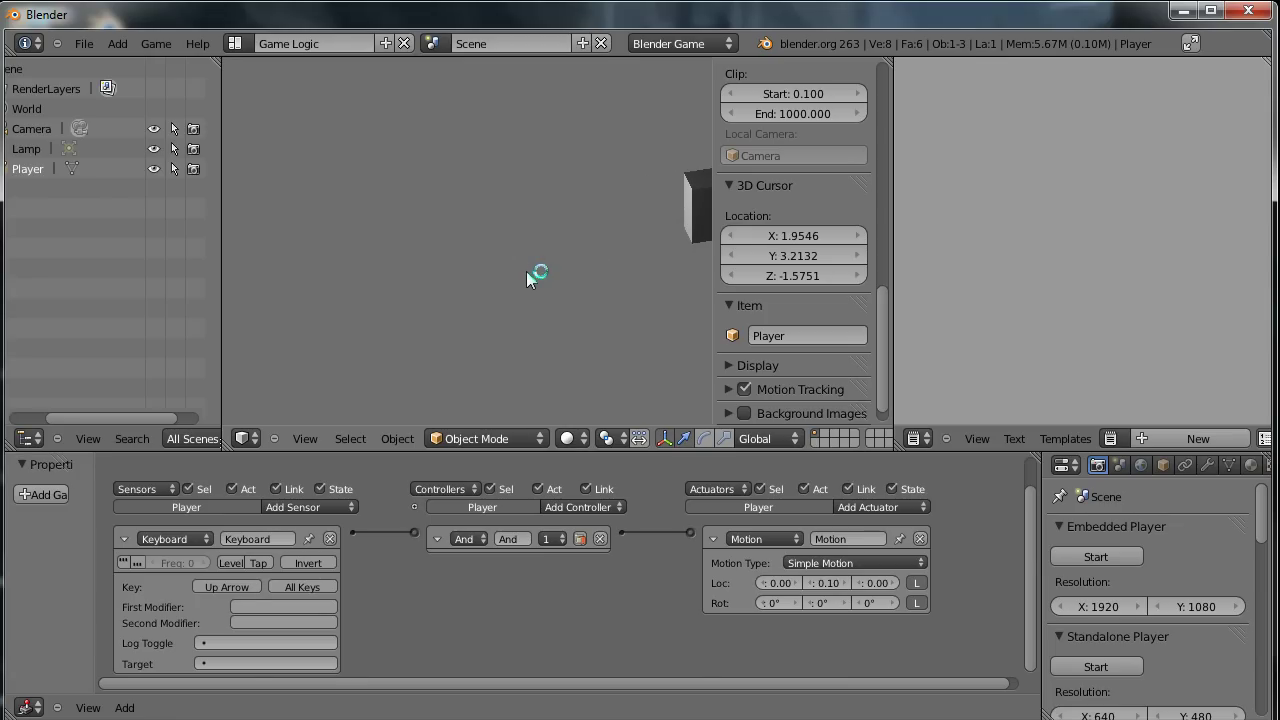
key(Escape)
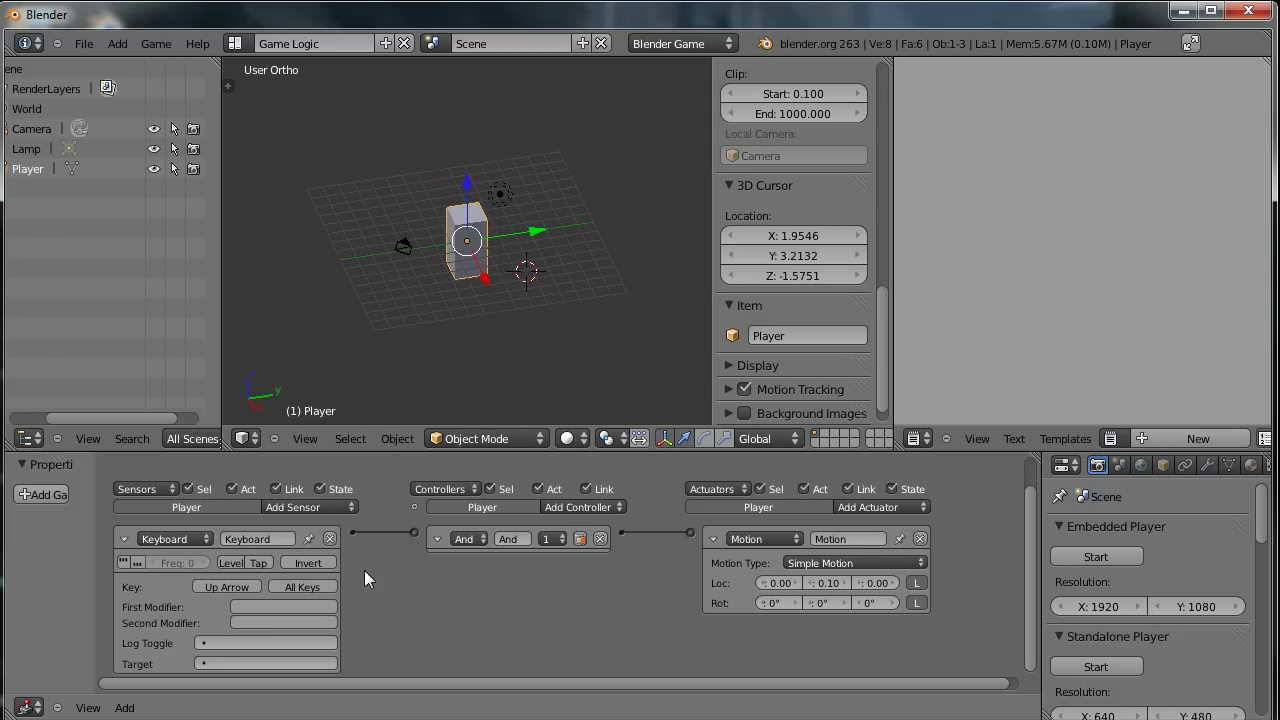
Collapse the existing Keyboard sensor and Motion actuator bricks and add a second Keyboard sensor to the Player.
click(124, 539)
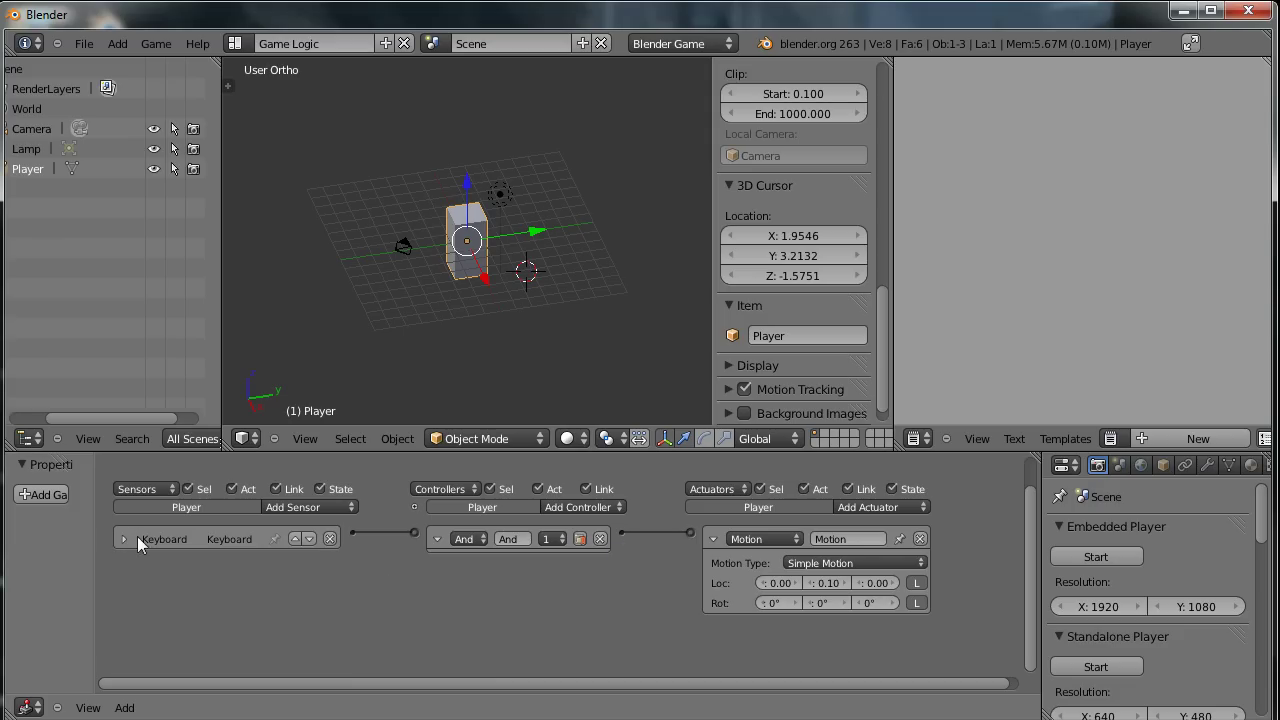
click(714, 540)
middle_drag(384, 609, 391, 592)
click(324, 492)
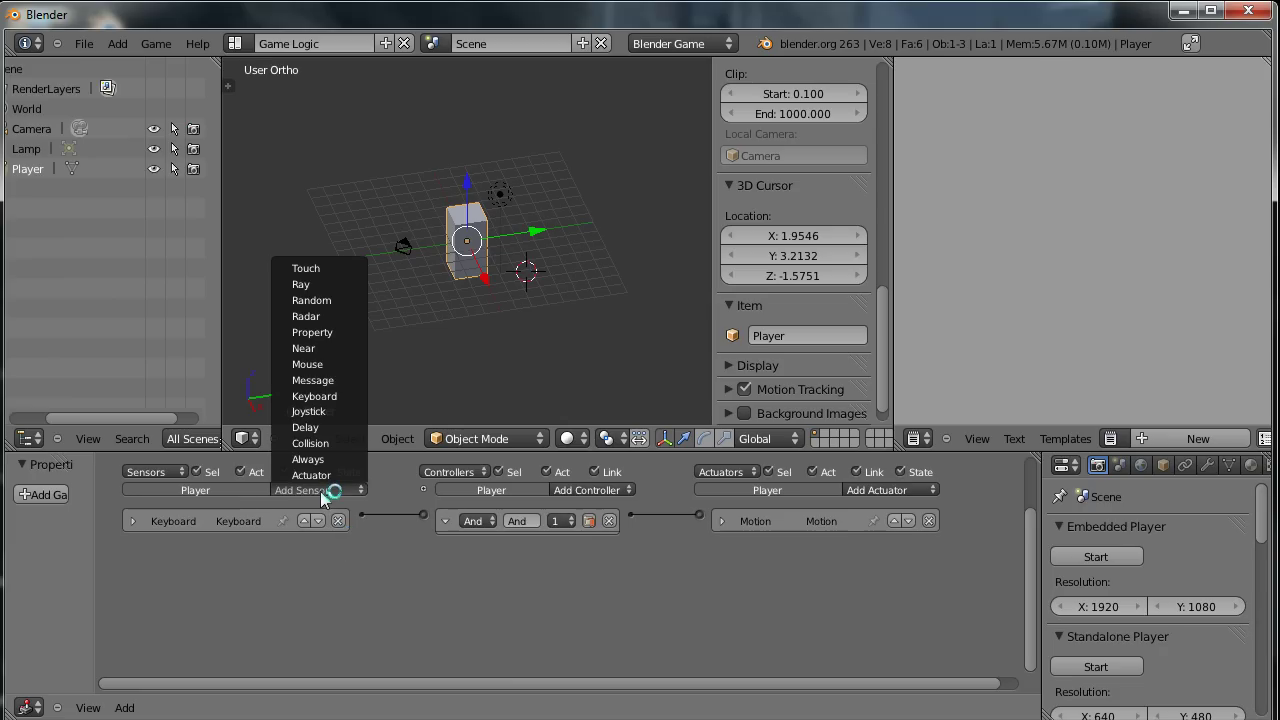
click(328, 395)
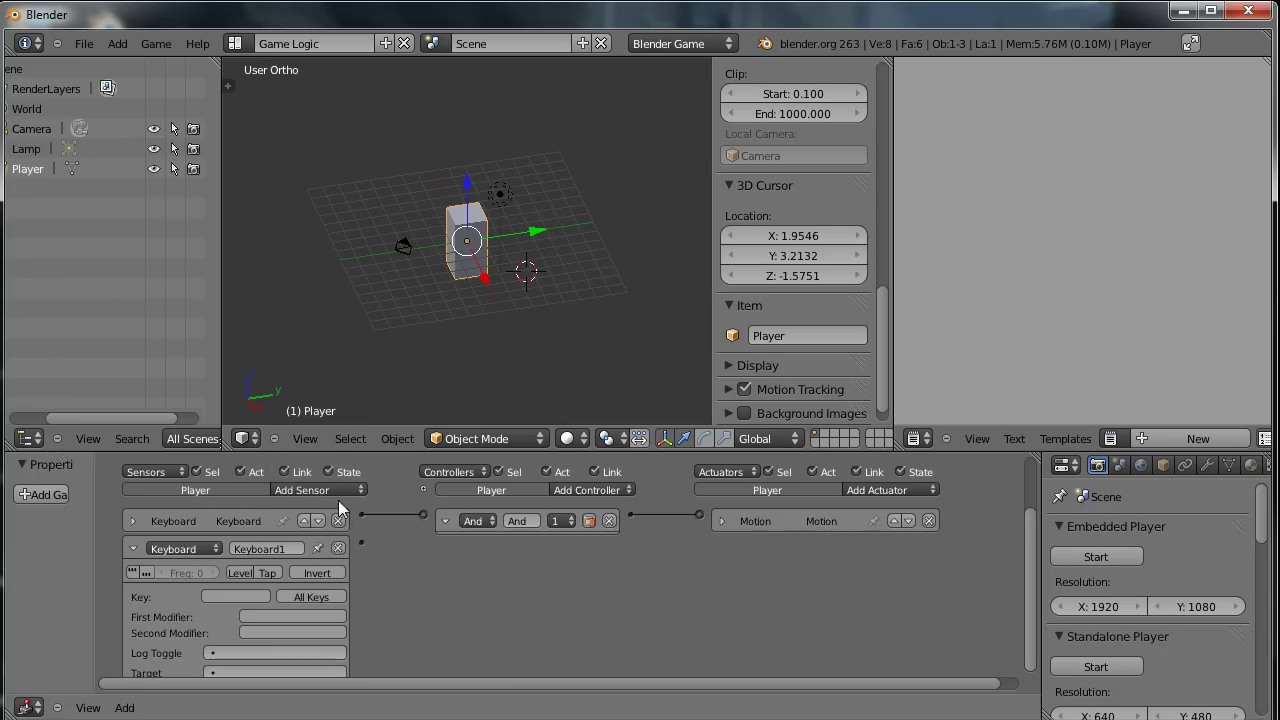
Assign Left Arrow to the second Keyboard sensor and connect the sensor to a new And controller.
click(223, 595)
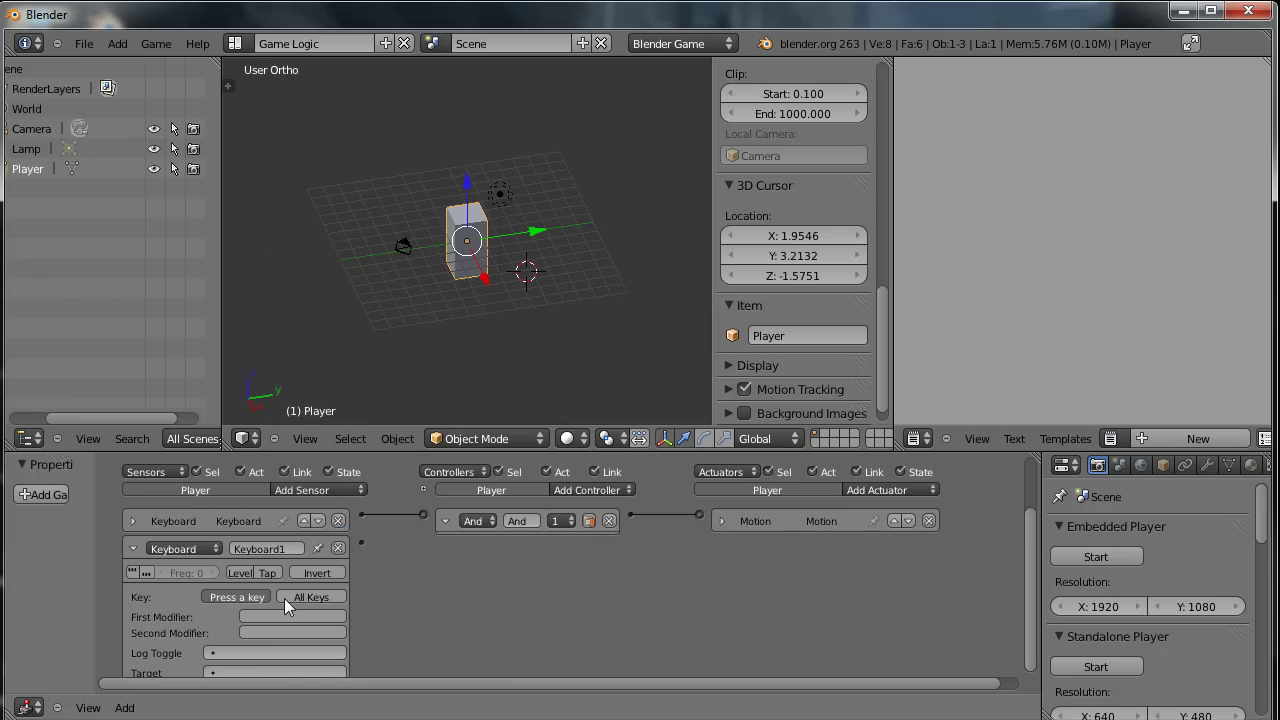
key(Left)
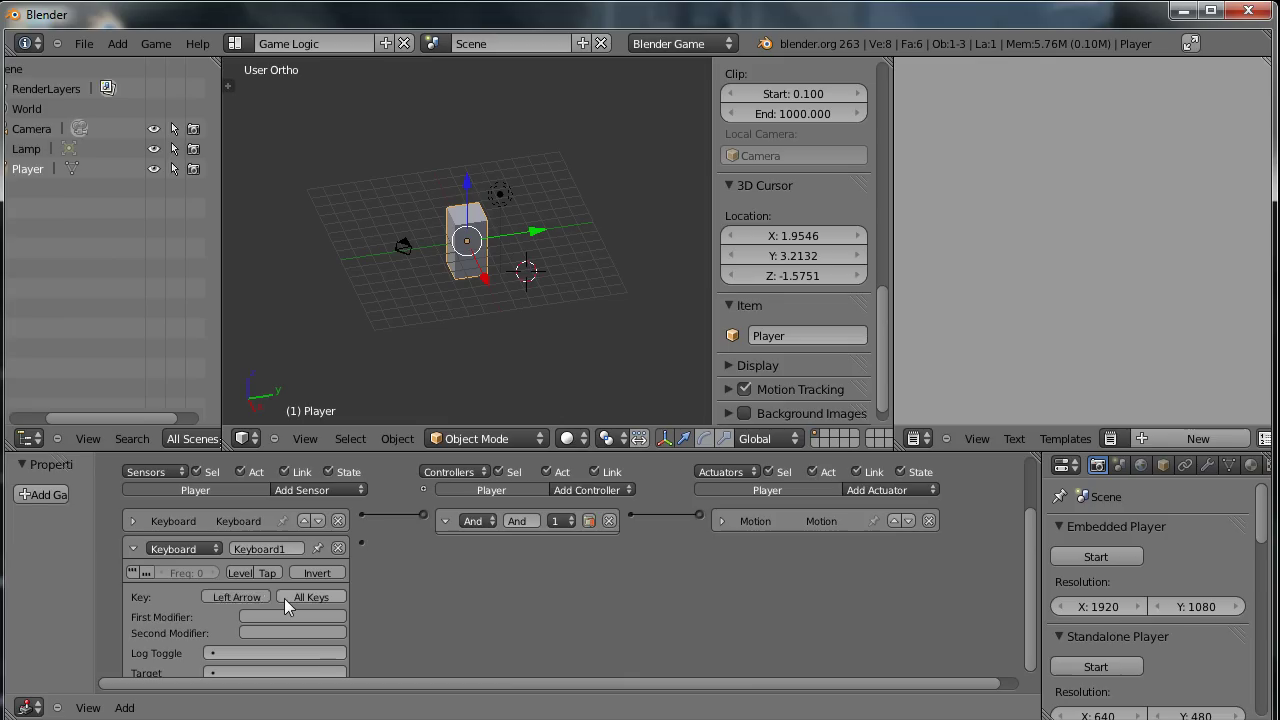
click(612, 490)
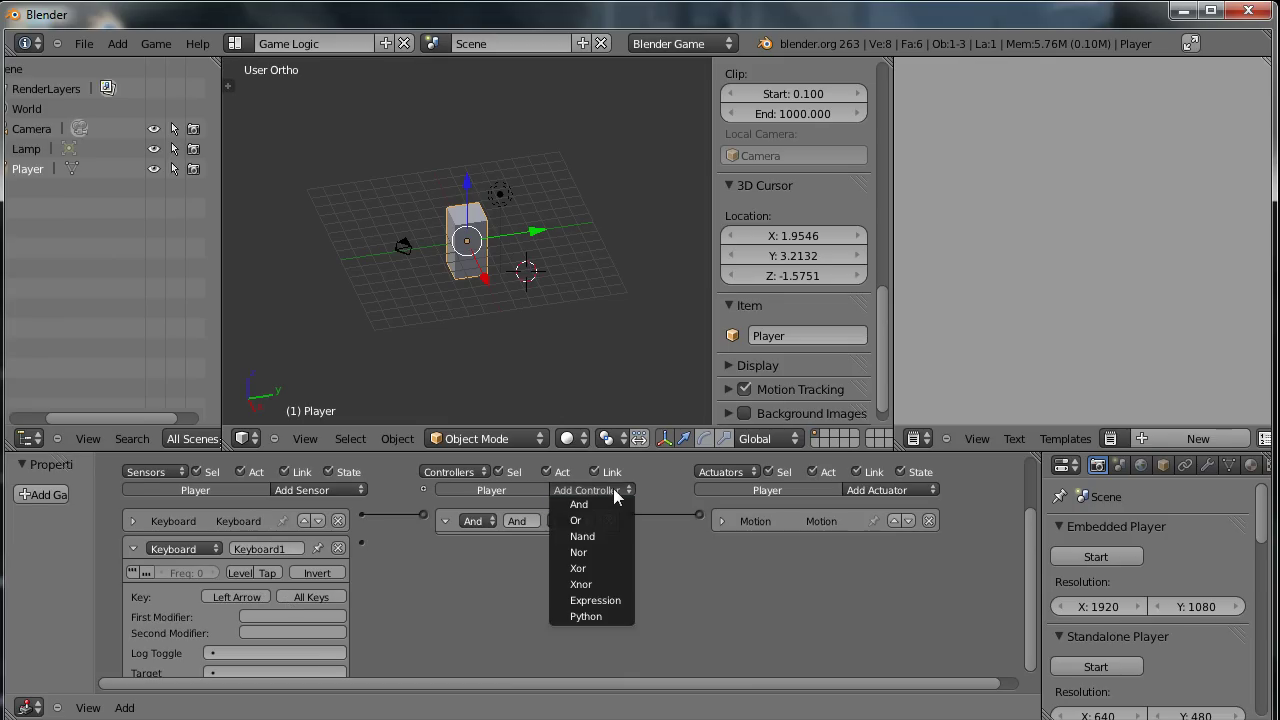
click(596, 506)
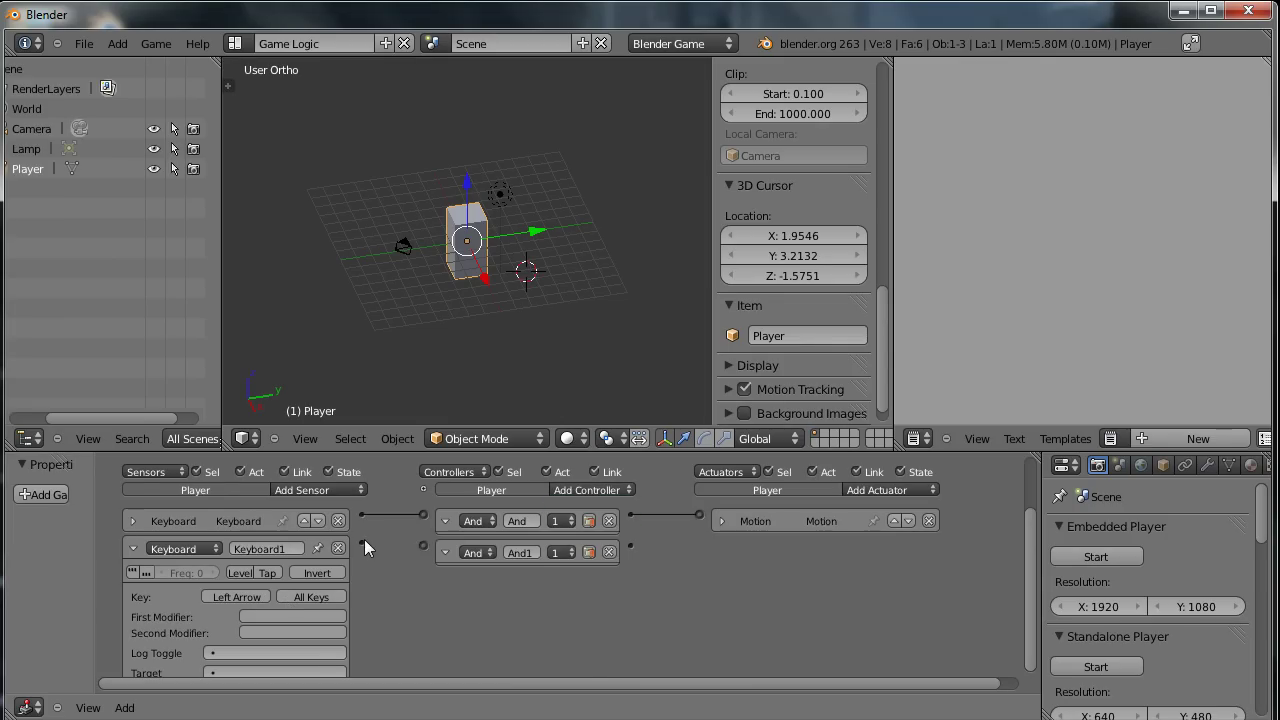
drag(363, 543, 424, 545)
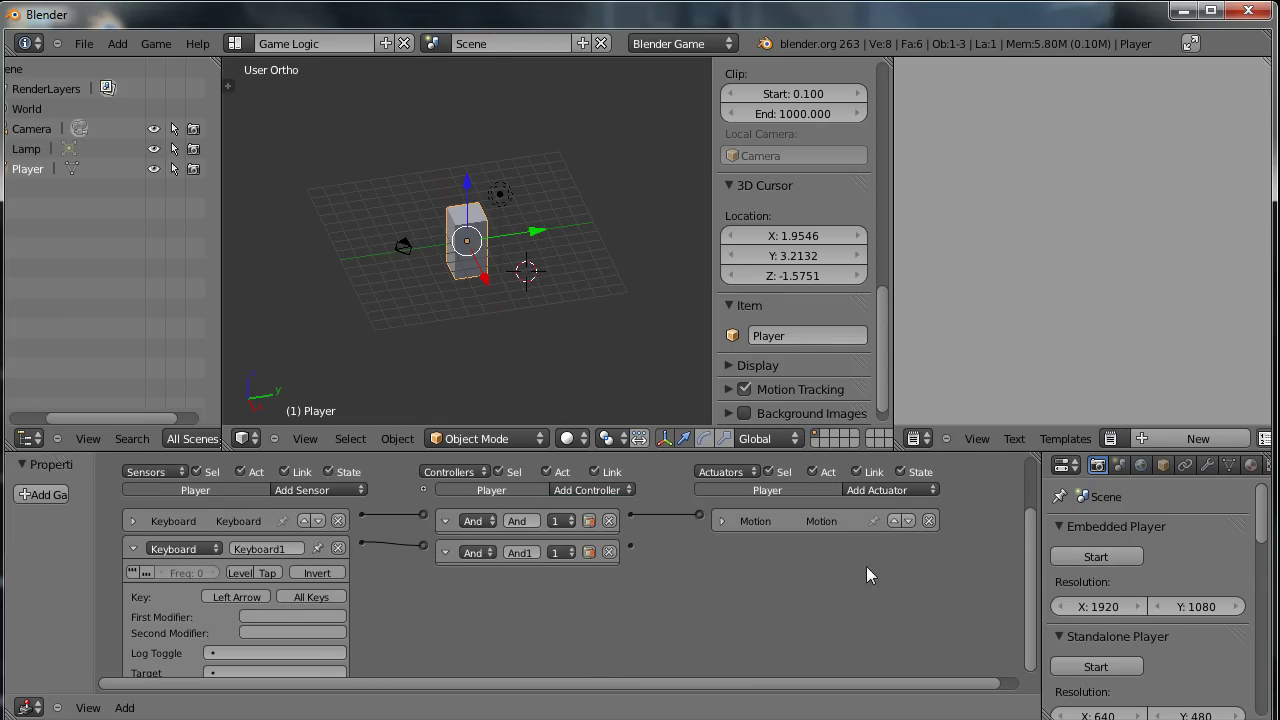
Add a second Motion actuator, connect the second And controller to it and set its Z rotation to 1°.
click(886, 490)
click(903, 364)
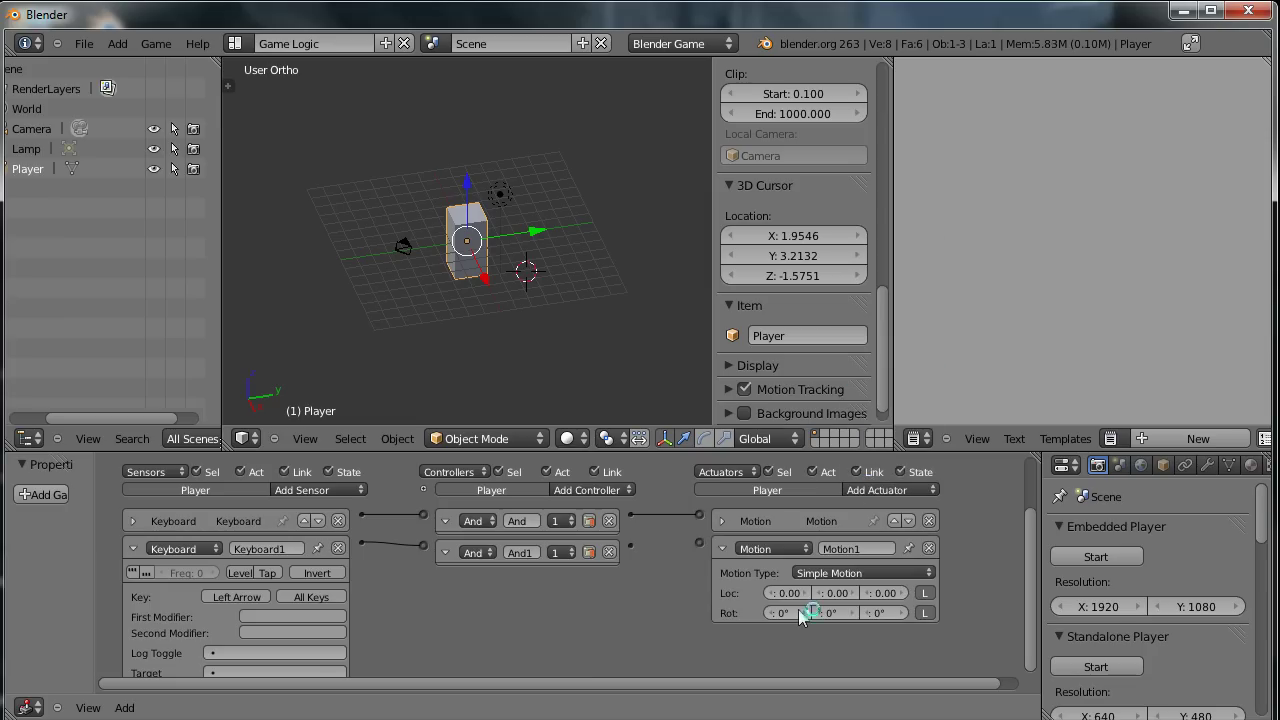
drag(632, 553, 700, 543)
click(901, 613)
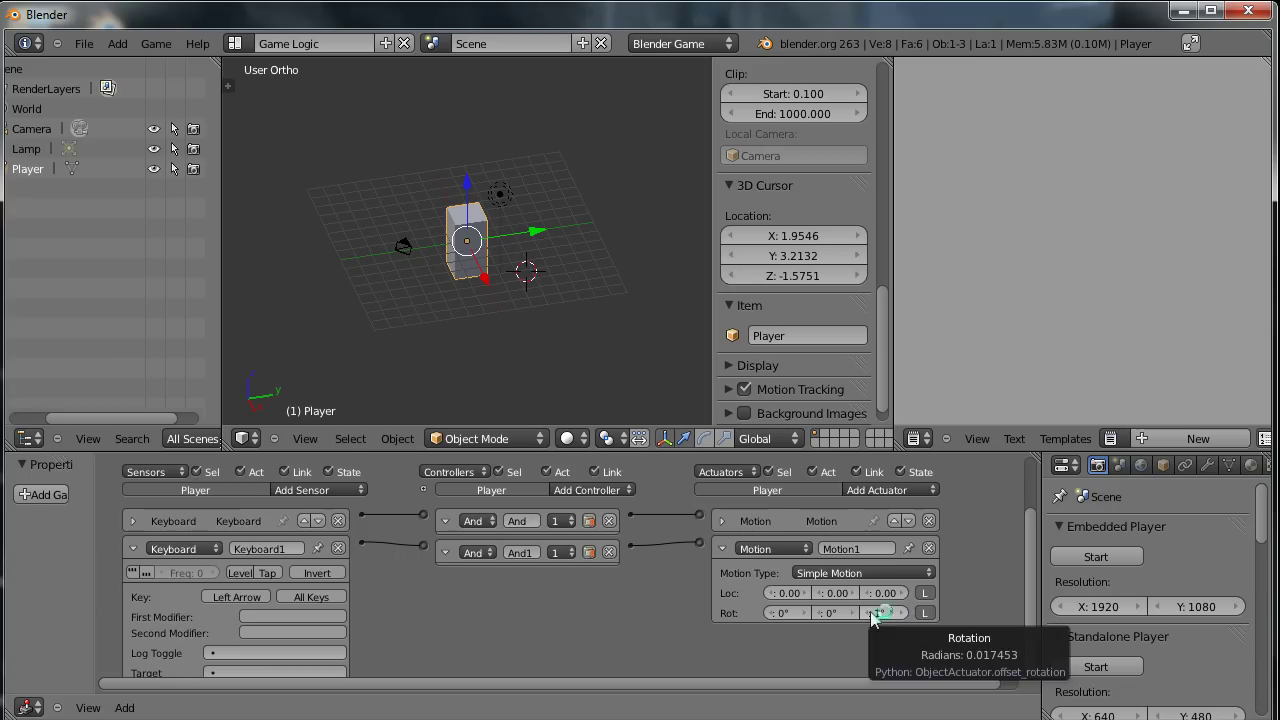
Run the game in the 3D view, test the Player's left turn combined with forward movement and stop the game.
click(505, 310)
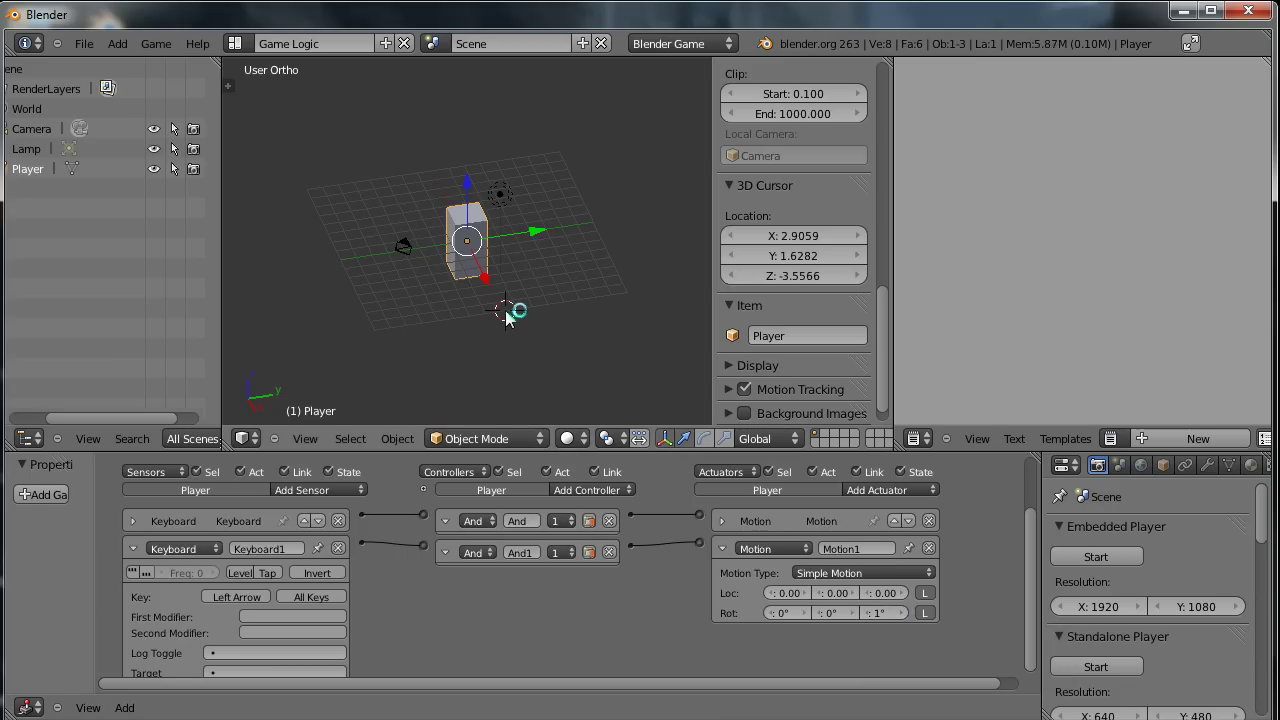
key(Left)
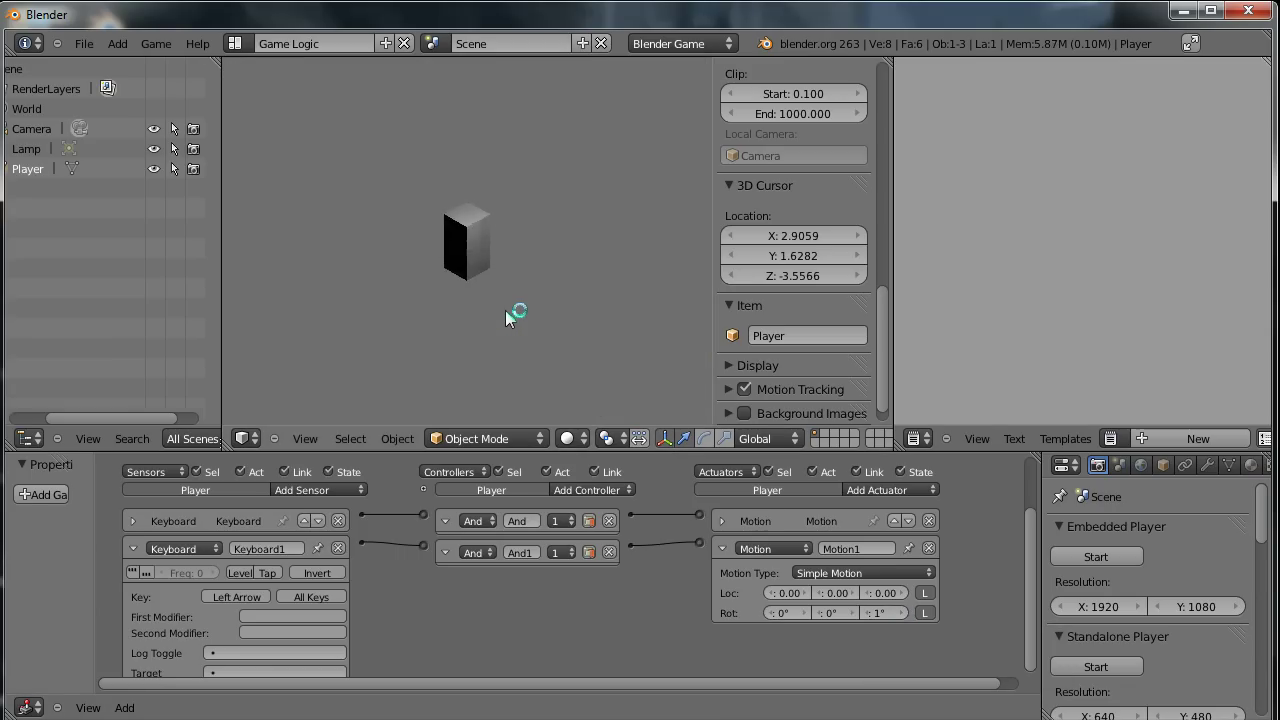
key(Left)
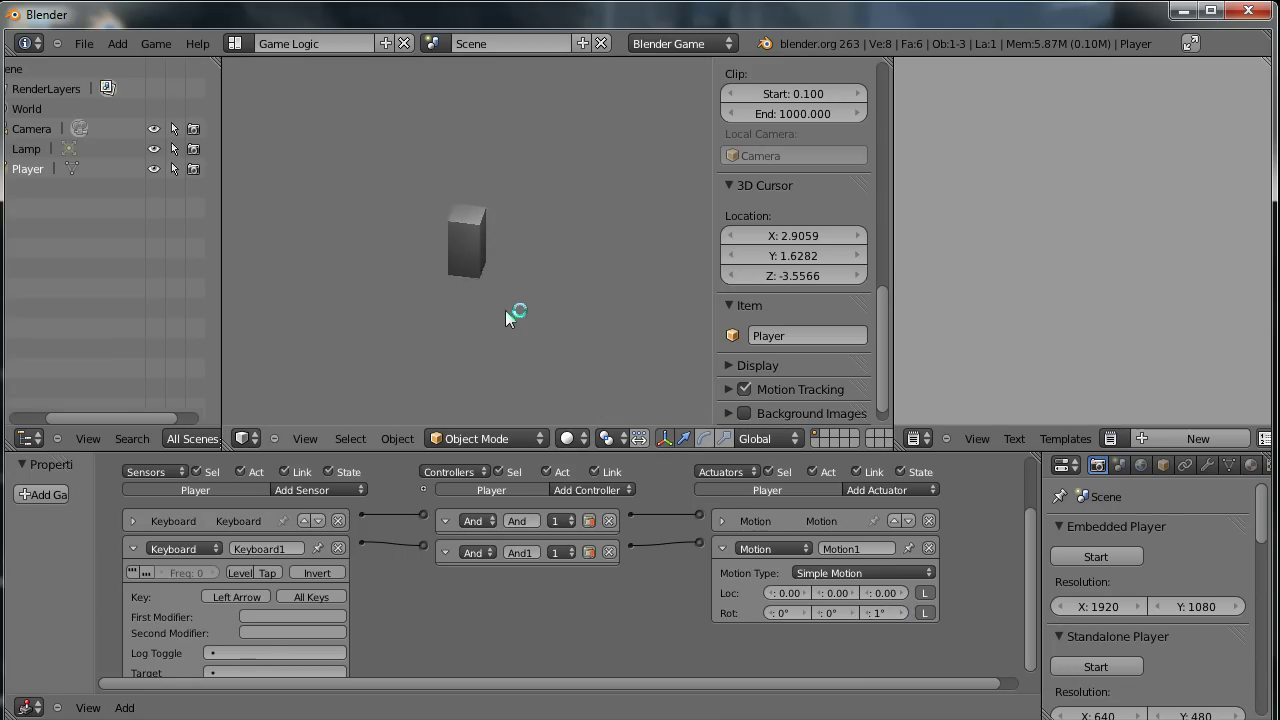
key(Left)
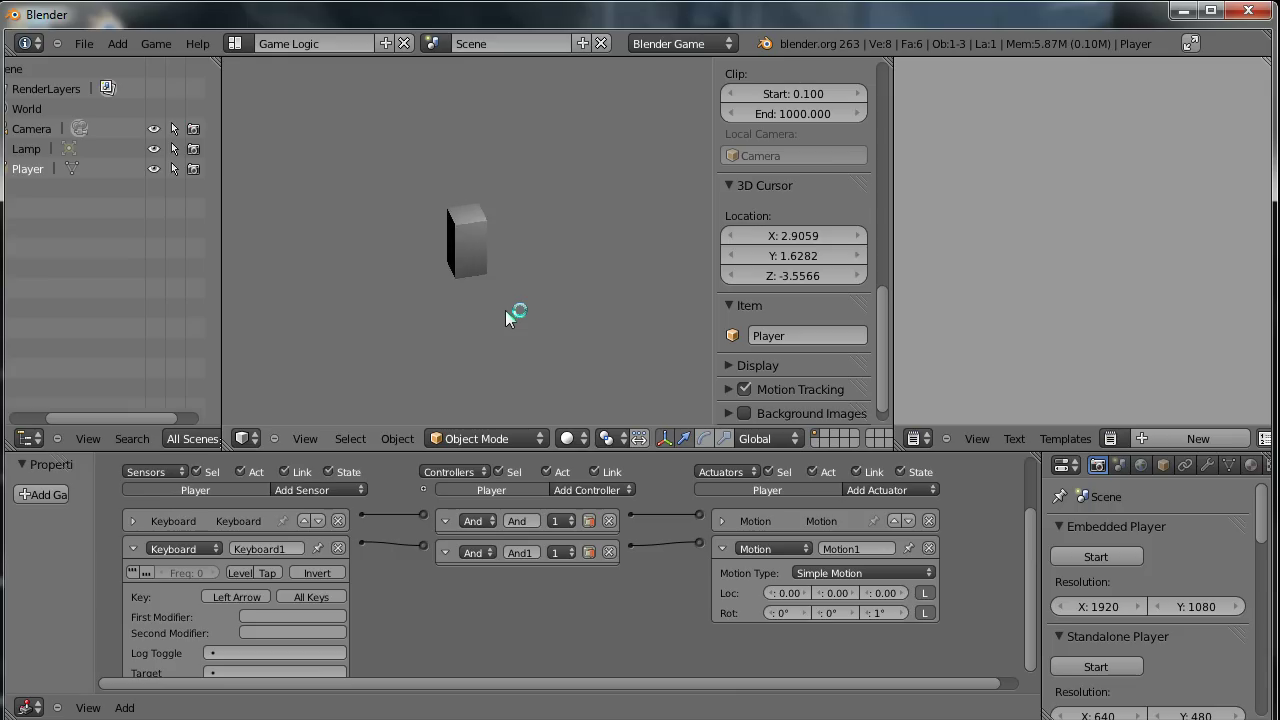
key(Up)
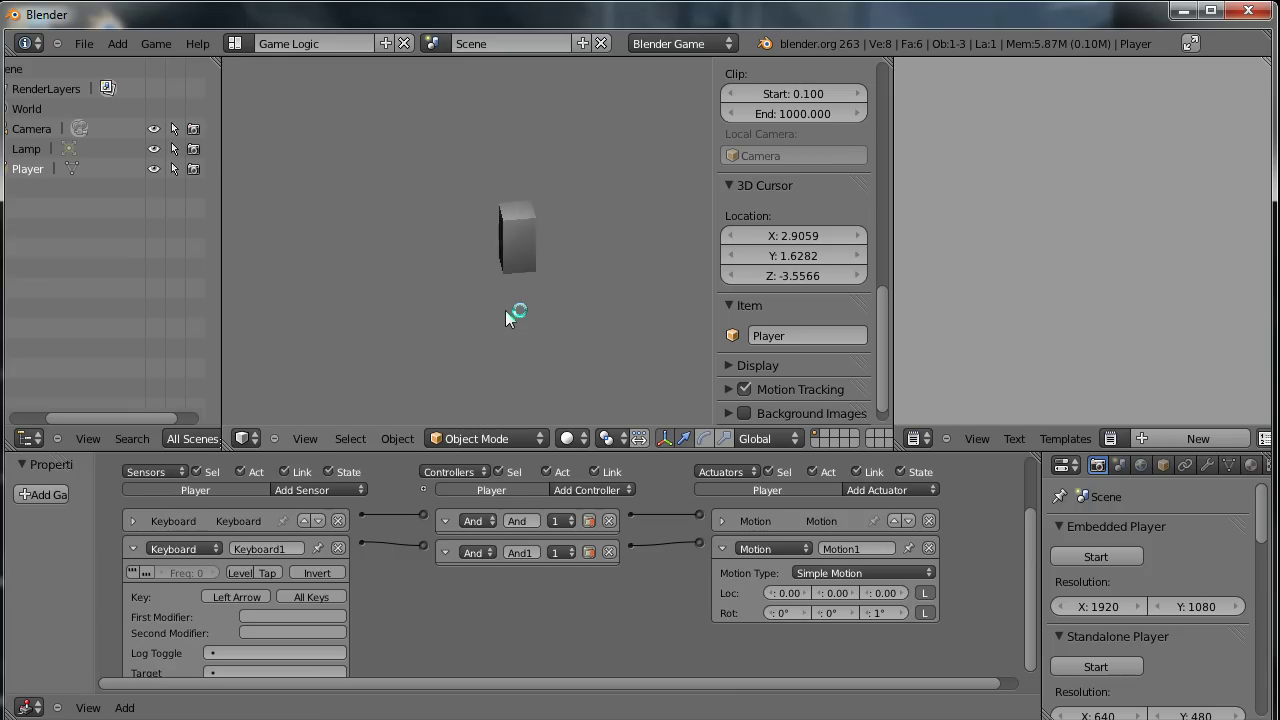
key(Up)
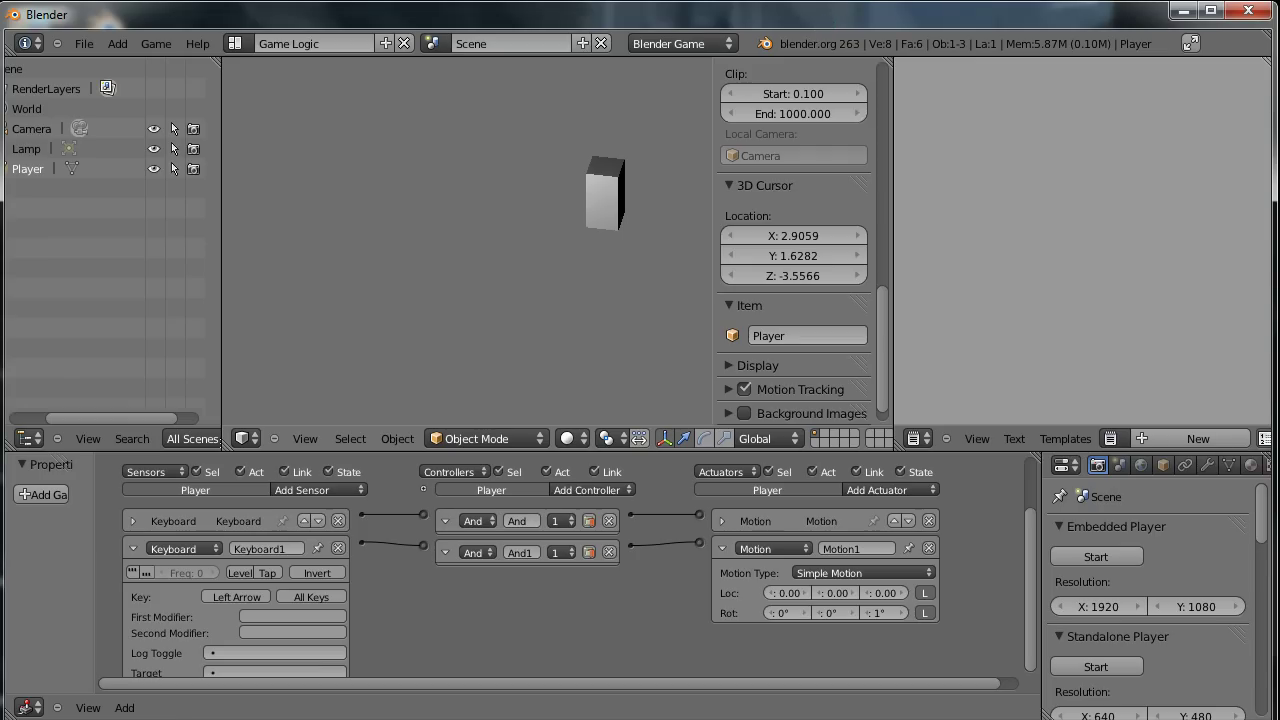
key(Escape)
Collapse the second Keyboard sensor and add a third Keyboard sensor with Right Arrow as its key.
click(133, 549)
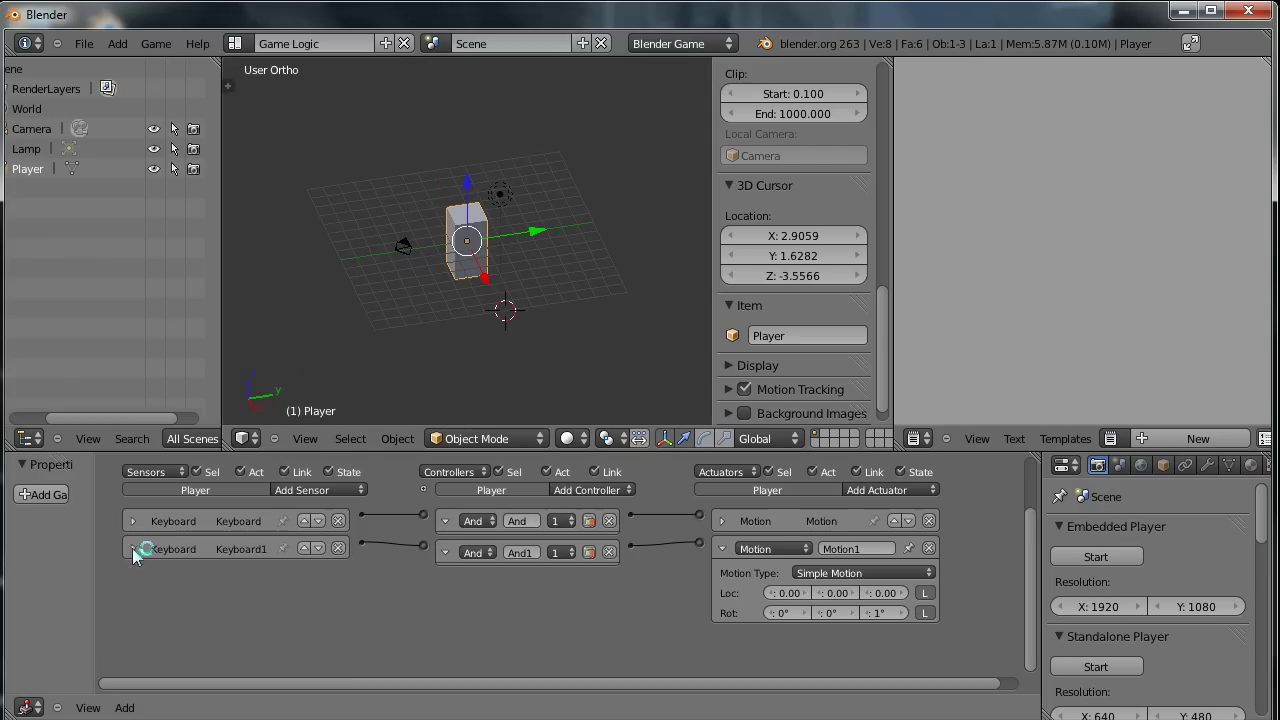
click(328, 490)
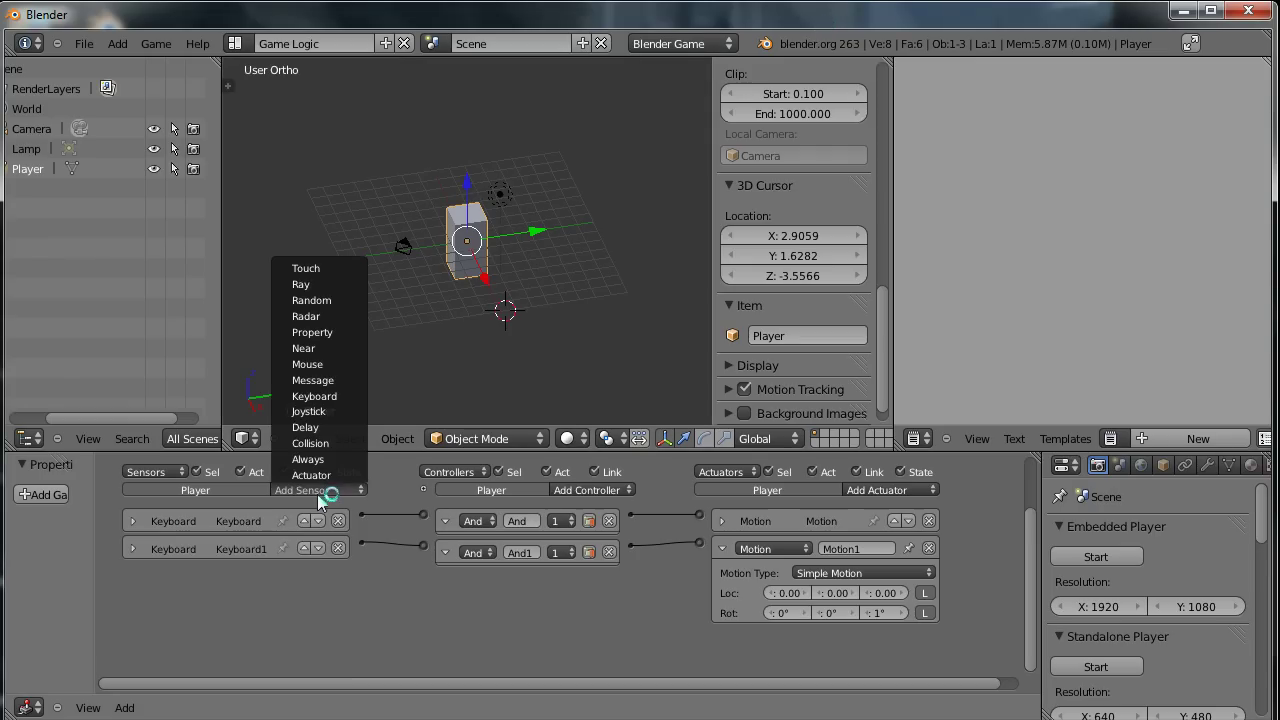
click(318, 396)
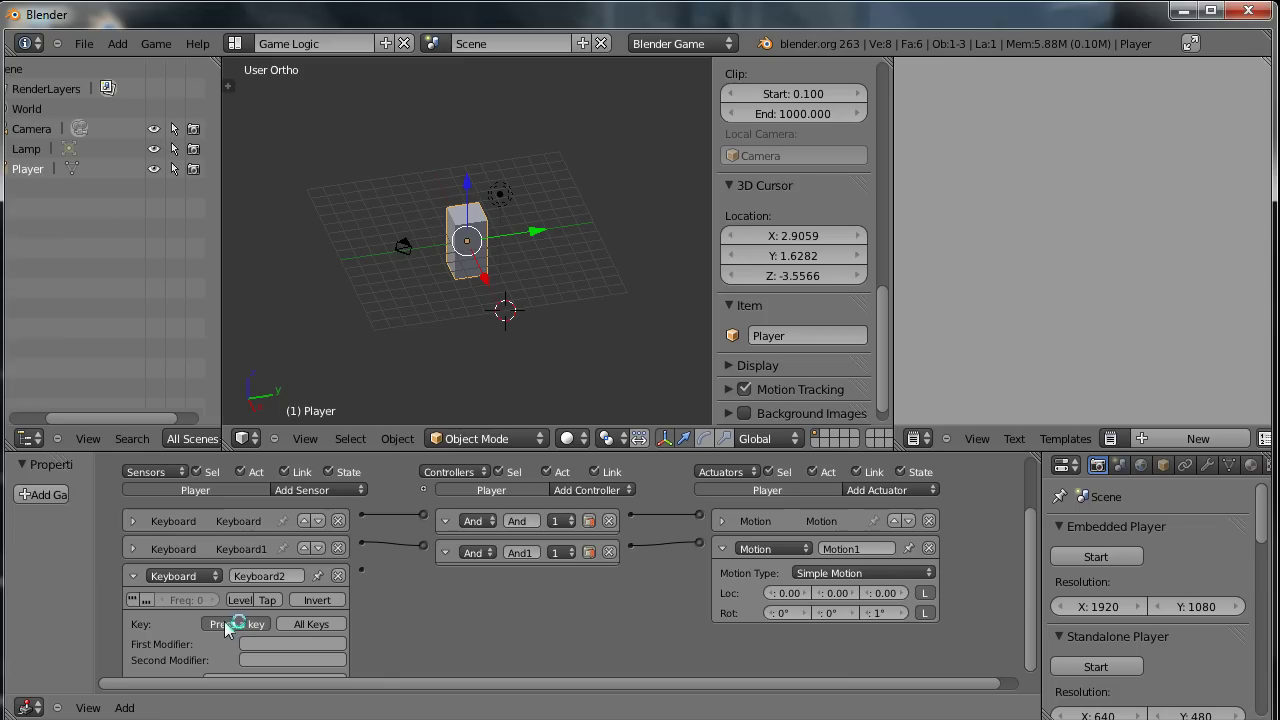
key(Right)
Add a third Motion actuator with Z rotation -1° and link the Right Arrow sensor to it through a new And controller.
click(722, 549)
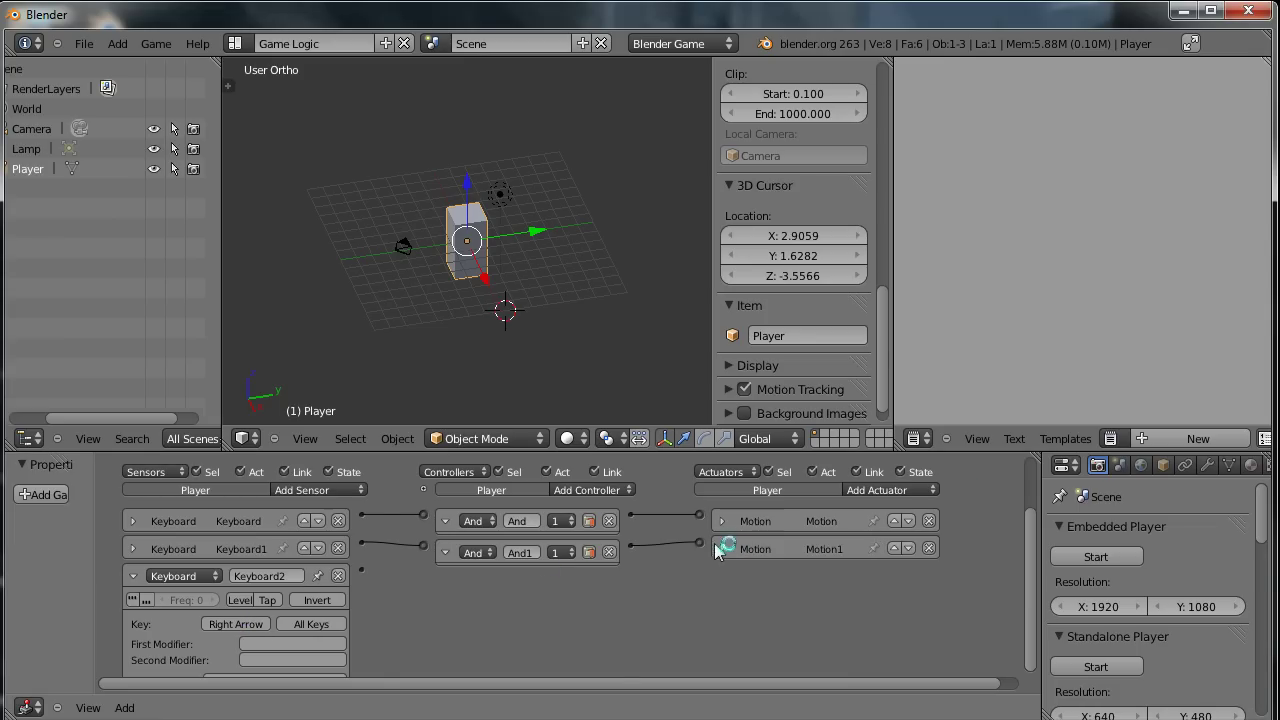
click(912, 490)
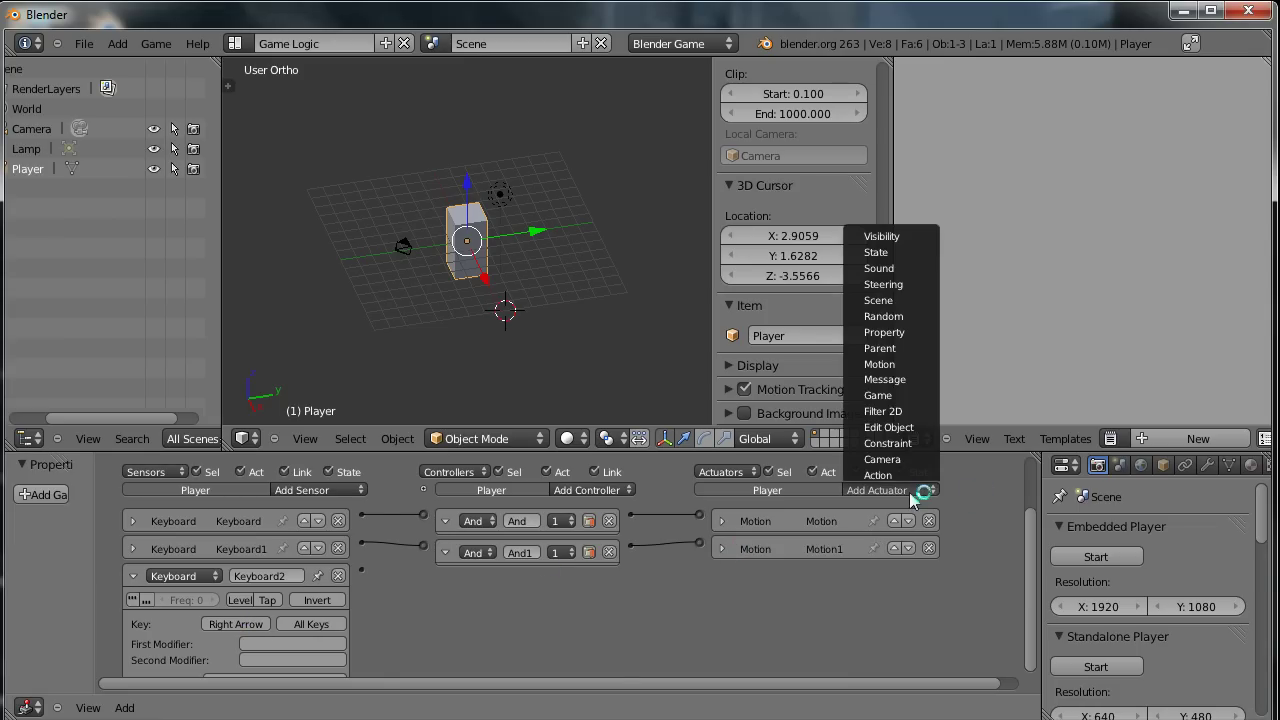
click(905, 364)
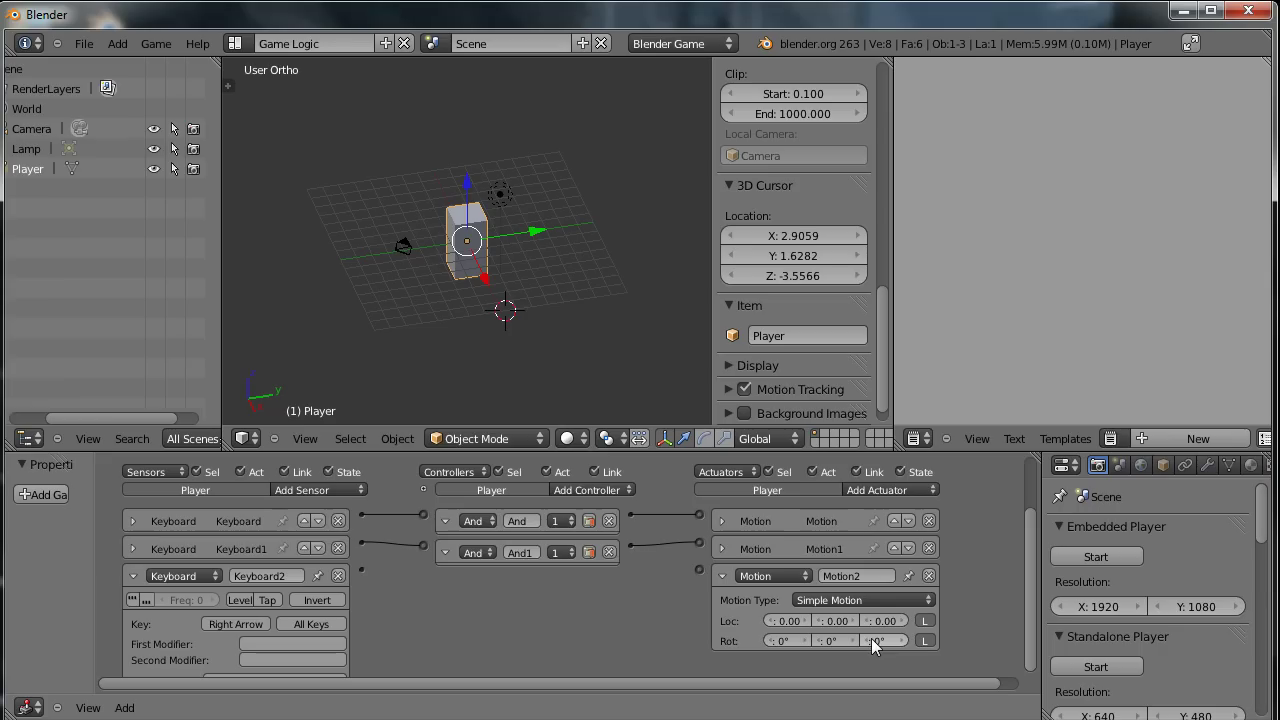
click(868, 640)
drag(361, 570, 699, 569)
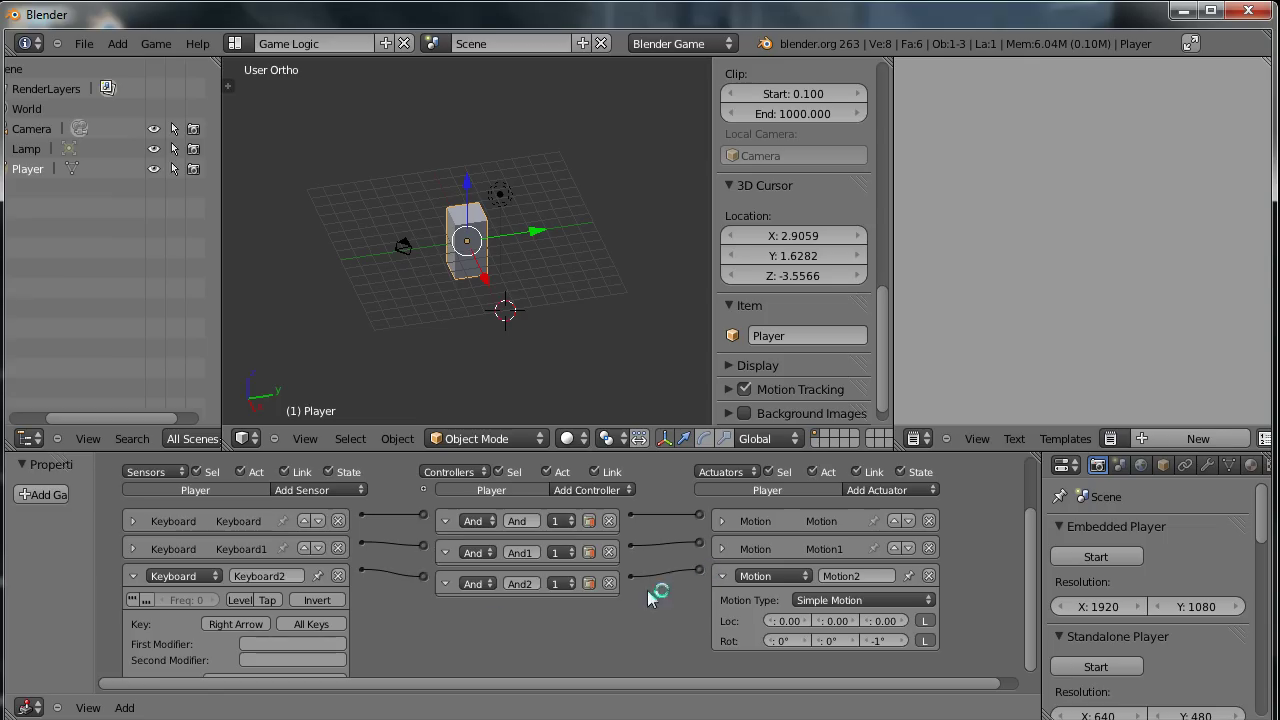